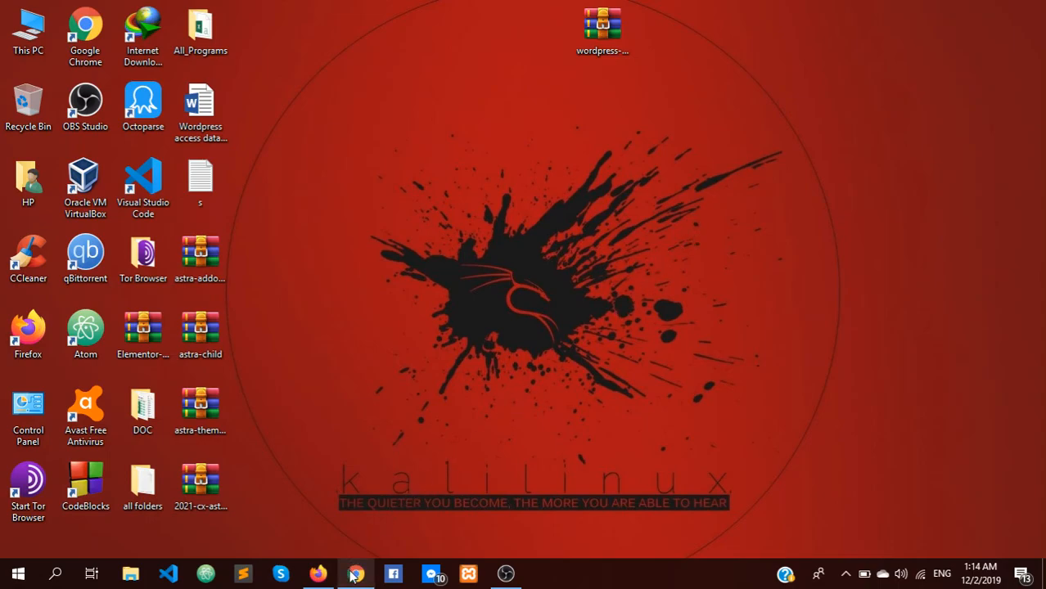
Step: Restore Chrome on the WordPress download page and dismiss the finished wordpress-5.3.zip download bar
mouse_move(356, 572)
click(357, 507)
scroll(284, 297, down, 1)
scroll(284, 298, up, 1)
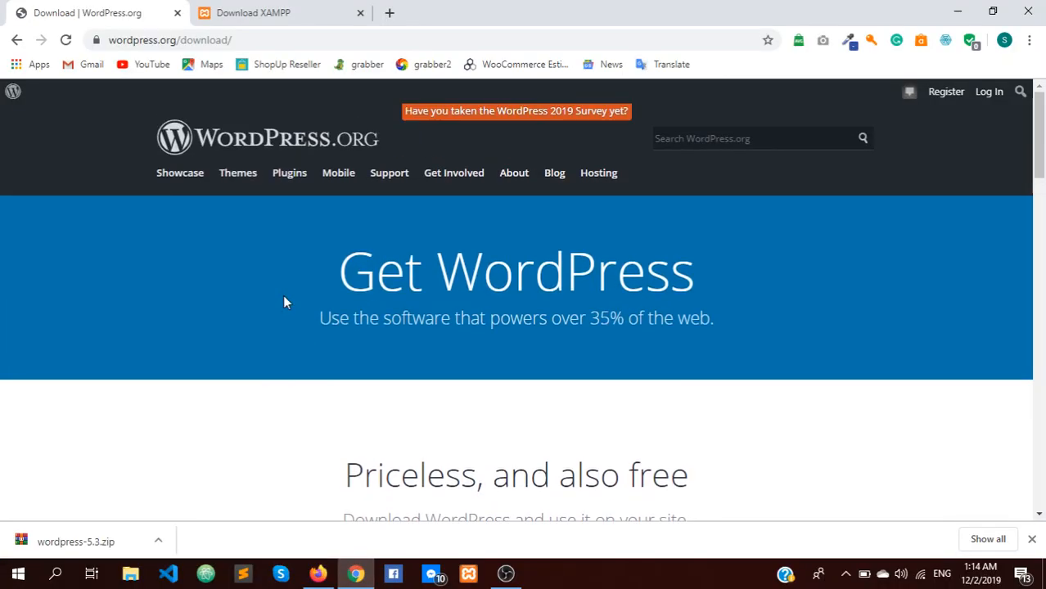
click(1032, 539)
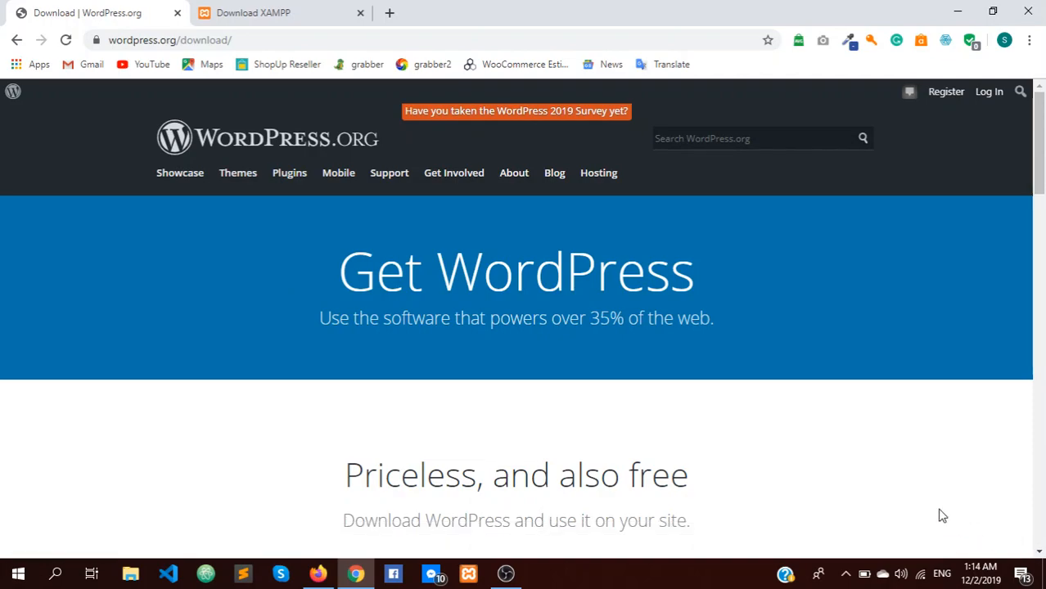
Step: Switch to the Download XAMPP tab and scroll through the Windows, Linux and OS X versions
click(270, 19)
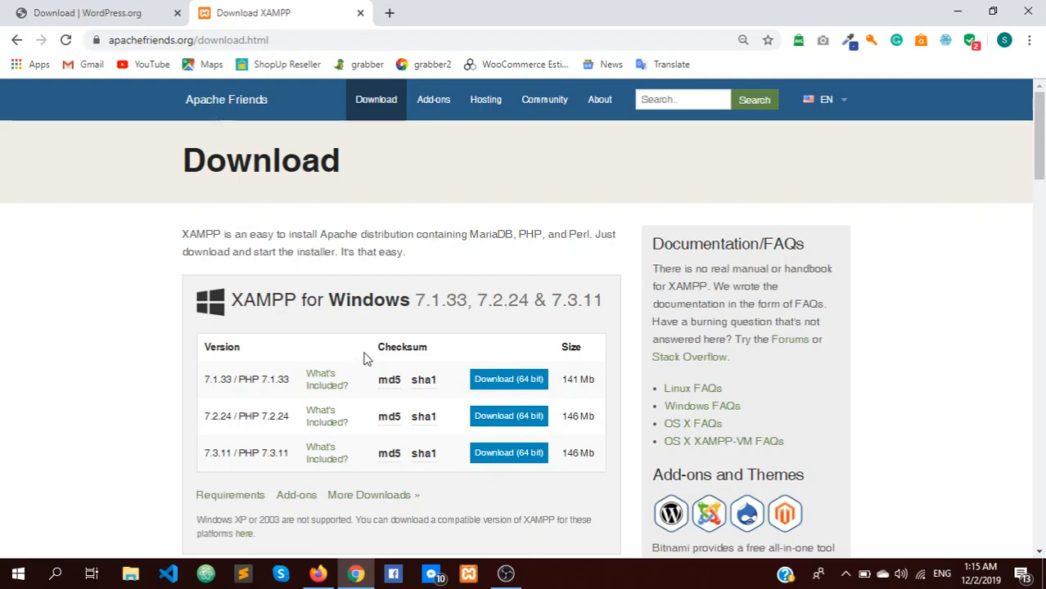
scroll(366, 358, down, 5)
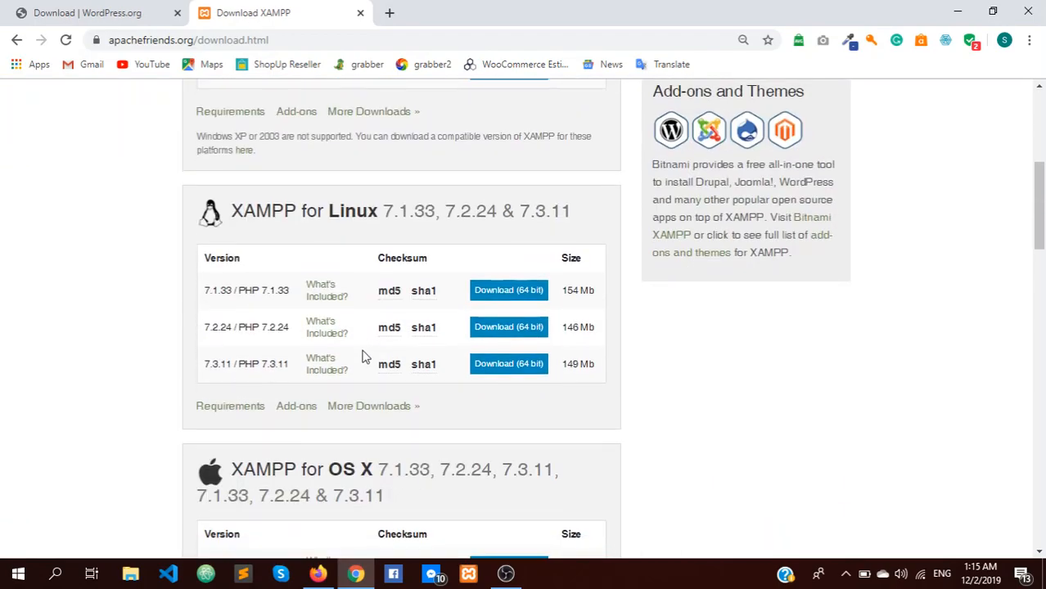
scroll(366, 359, down, 3)
scroll(366, 358, down, 2)
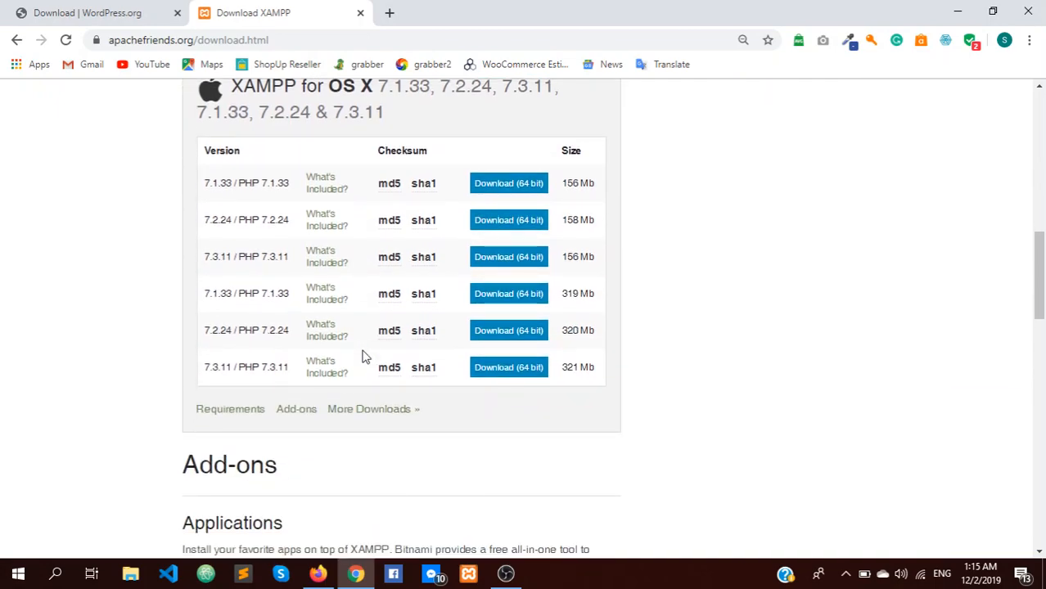
scroll(366, 359, up, 3)
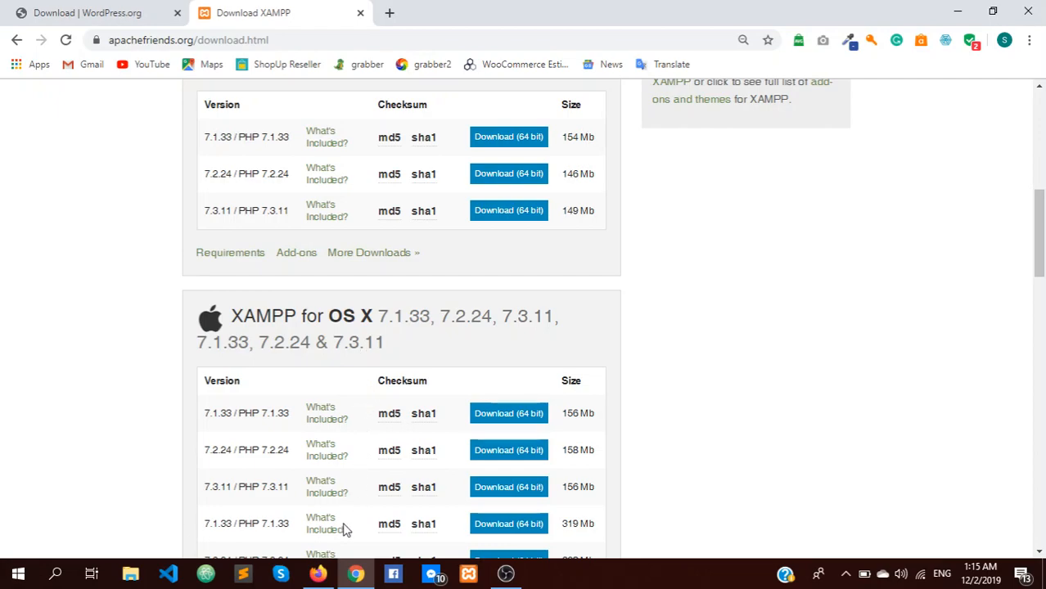
mouse_move(326, 575)
Step: Scroll through the 'How to install XAMPP on windows' article in Firefox, then close Firefox
click(319, 576)
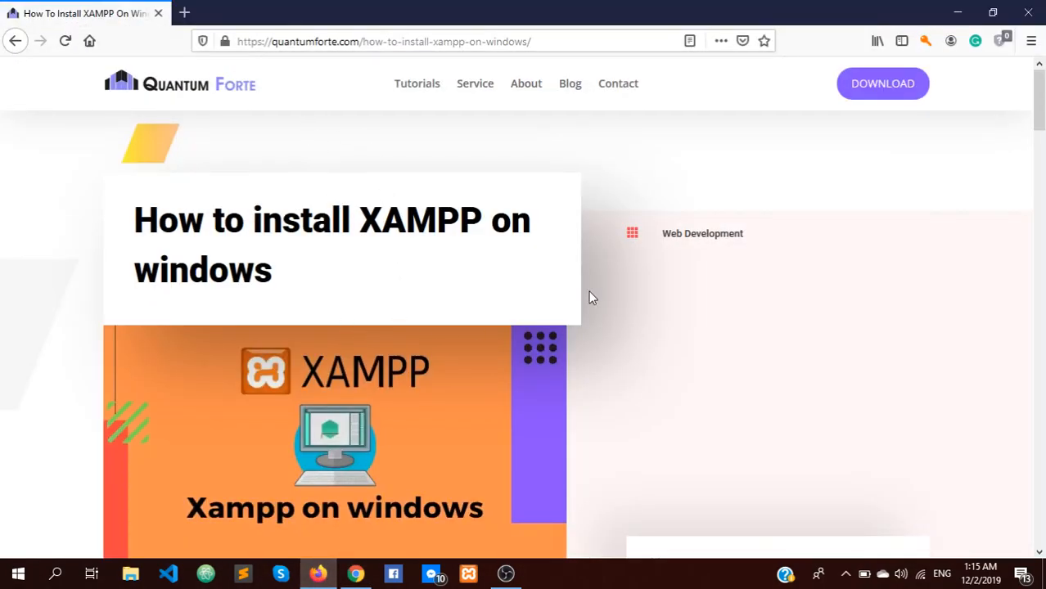
scroll(687, 301, down, 8)
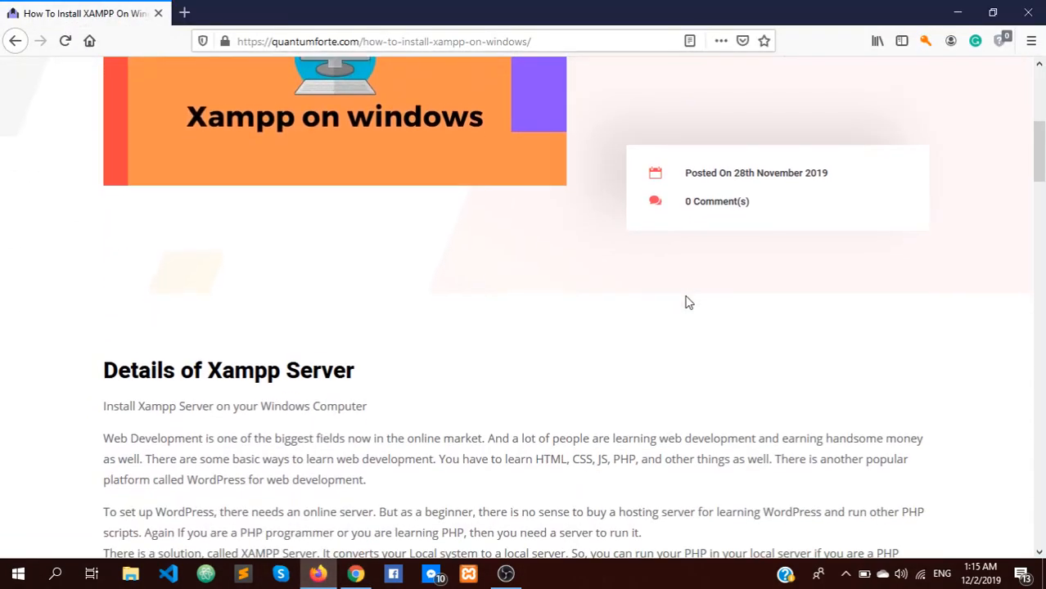
scroll(687, 299, down, 5)
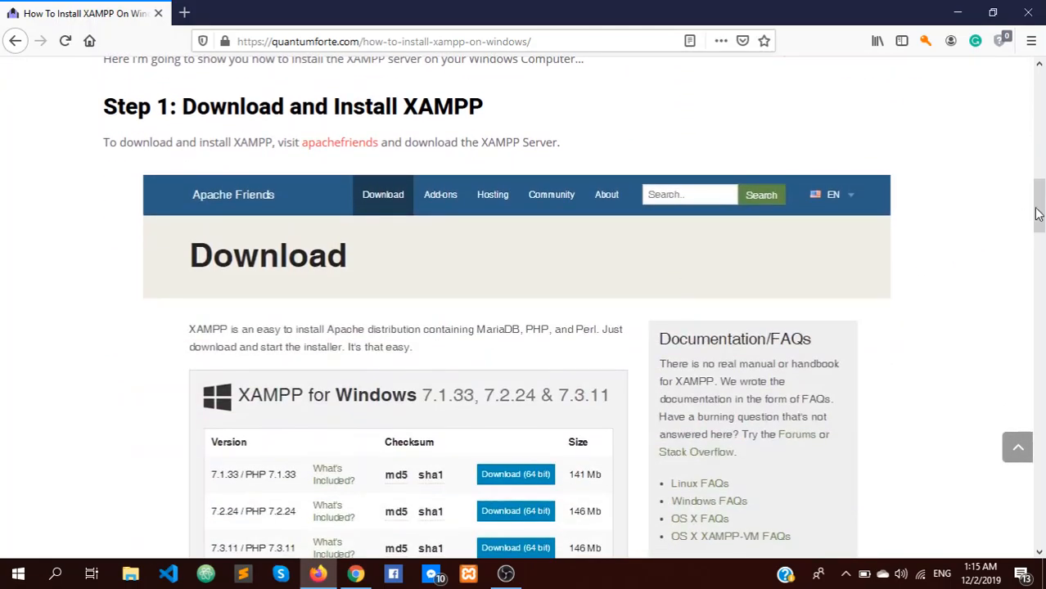
scroll(1038, 221, down, 3)
drag(1038, 221, 1041, 337)
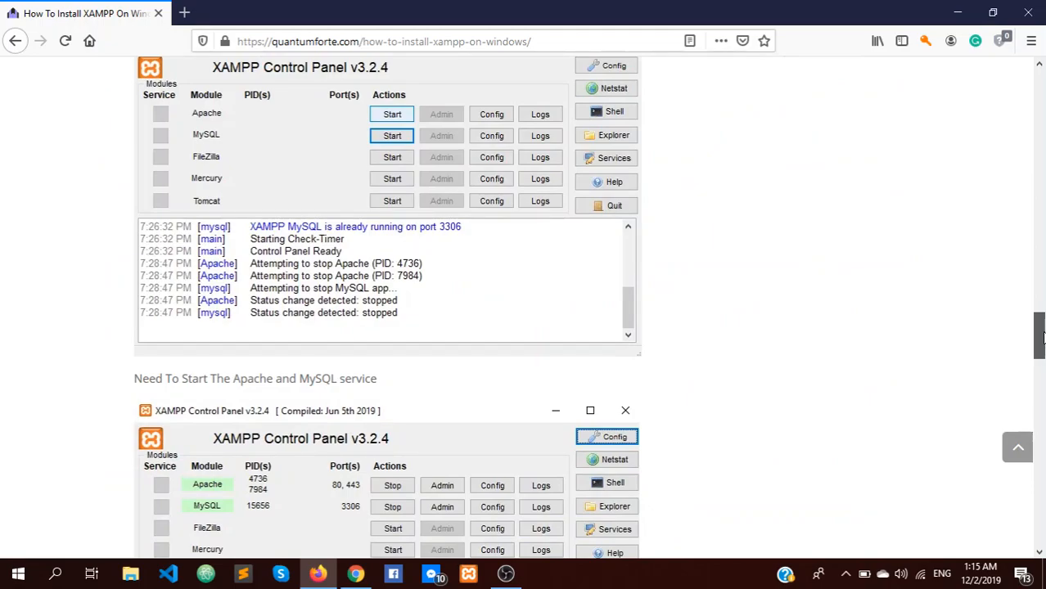
drag(1042, 338, 1041, 455)
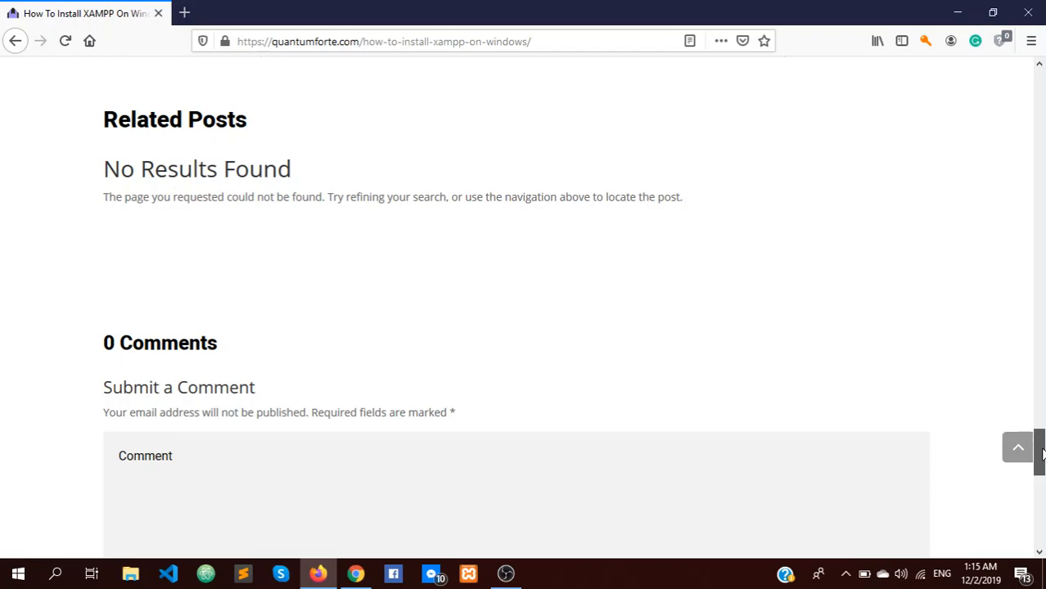
drag(1042, 455, 1042, 70)
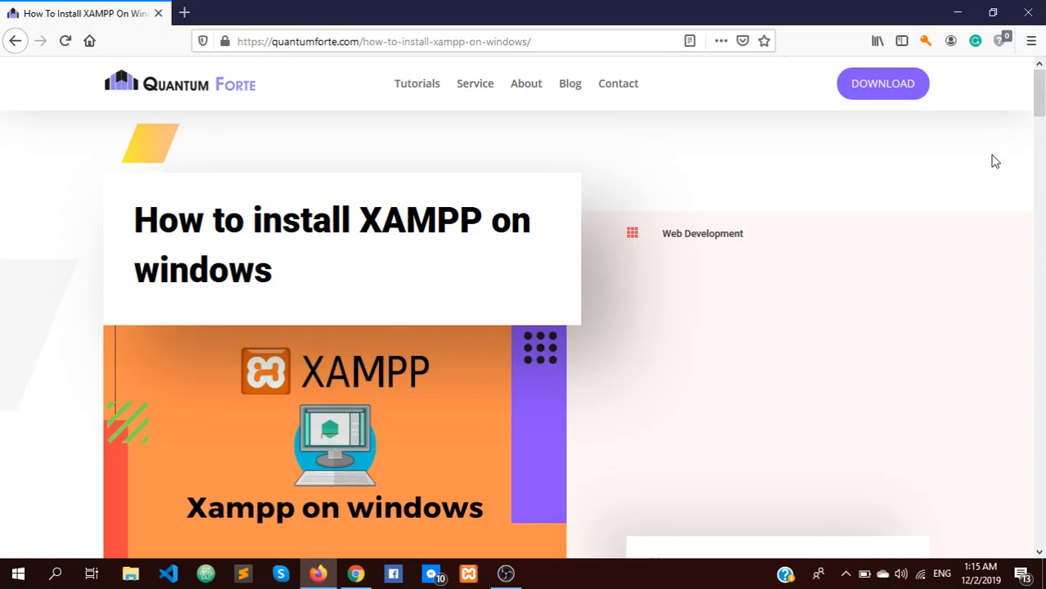
click(1028, 13)
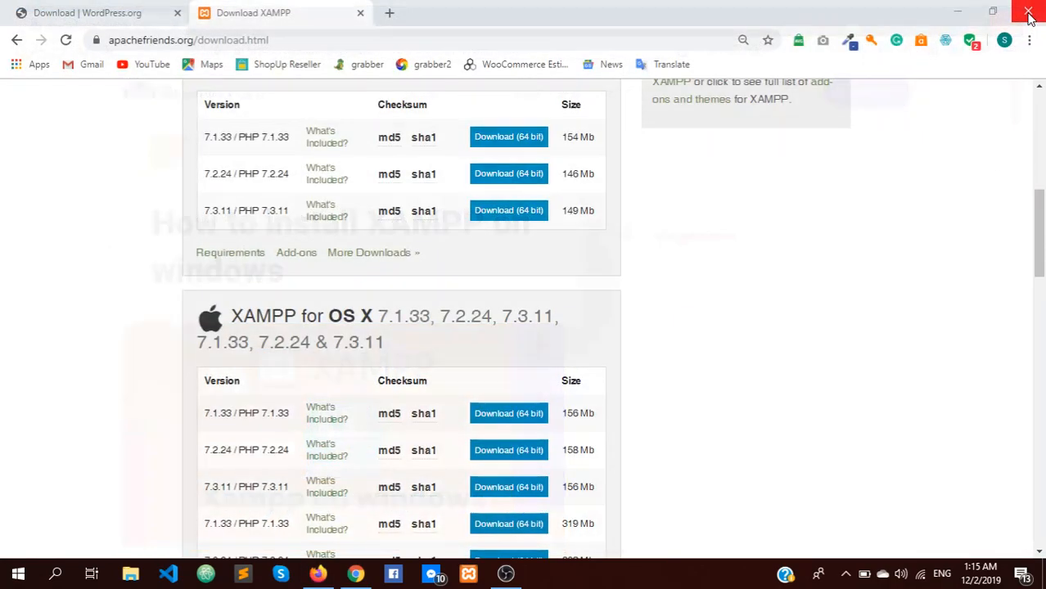
Step: Close the XAMPP and WordPress tabs, minimize Chrome, and reposition the wordpress-5.3 archive on the desktop
click(359, 13)
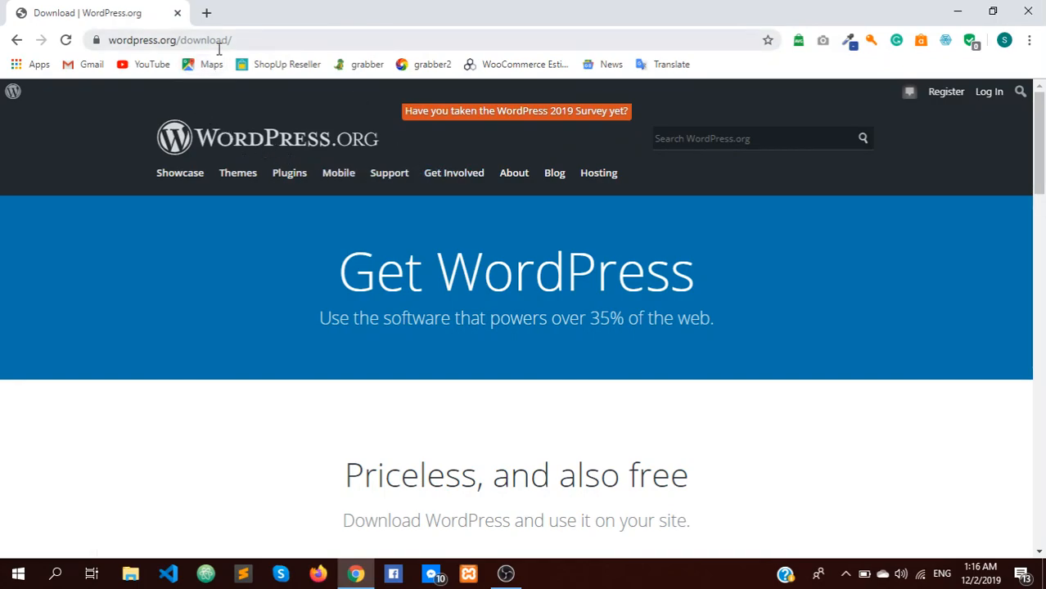
scroll(515, 327, down, 3)
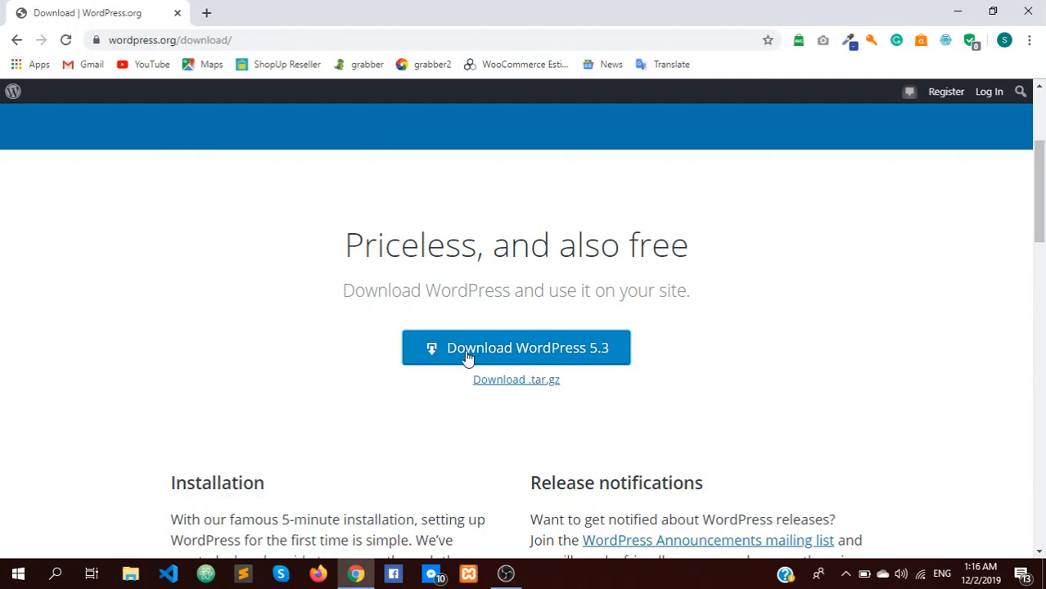
click(207, 14)
click(177, 13)
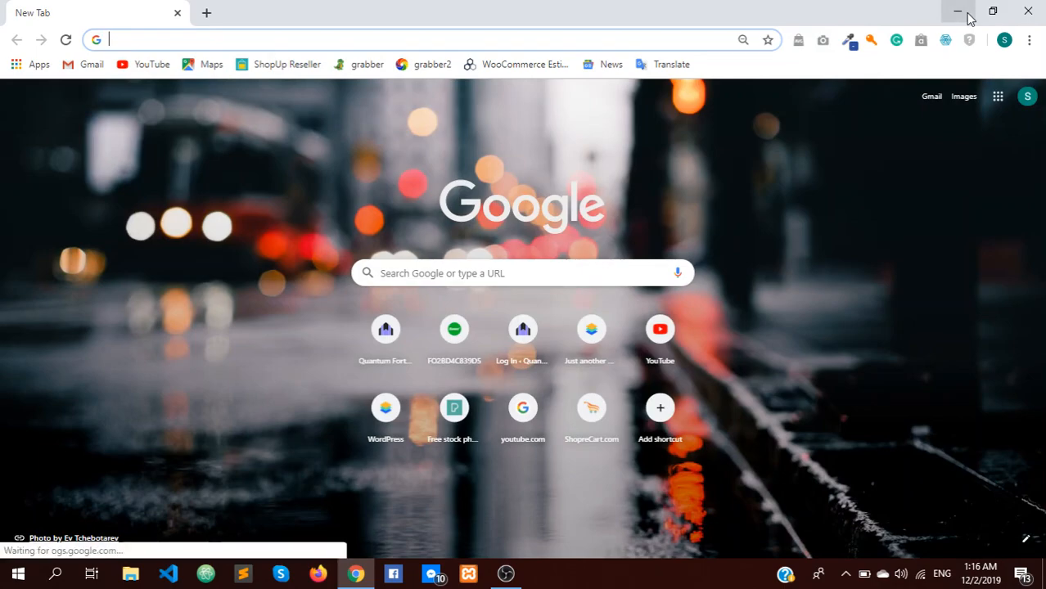
click(957, 13)
drag(607, 48, 526, 118)
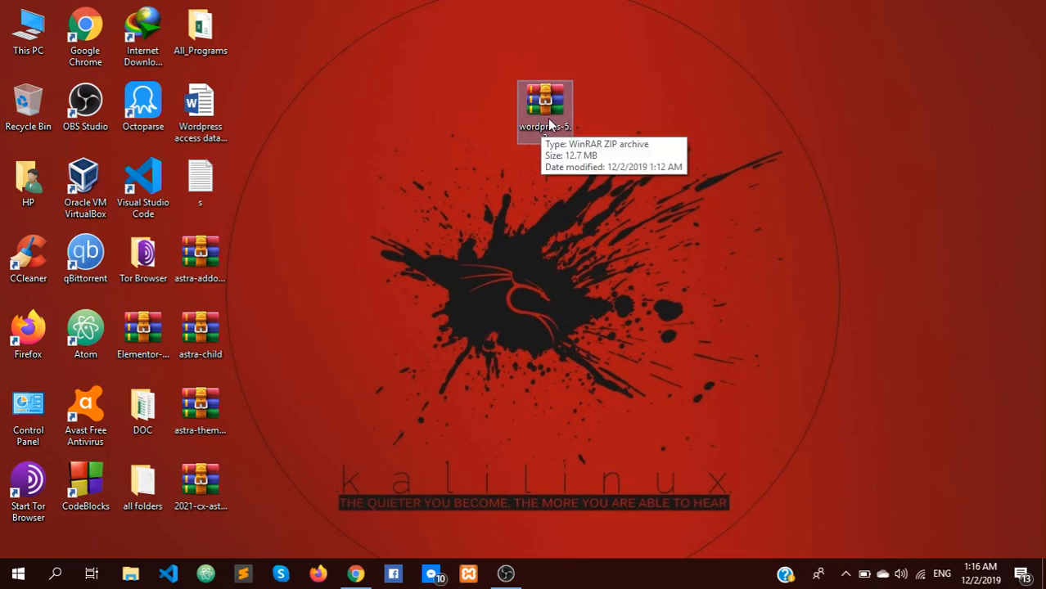
Step: Extract wordpress-5.3.zip onto the desktop, browse the 19 items in the wordpress folder, then close it
right_click(548, 124)
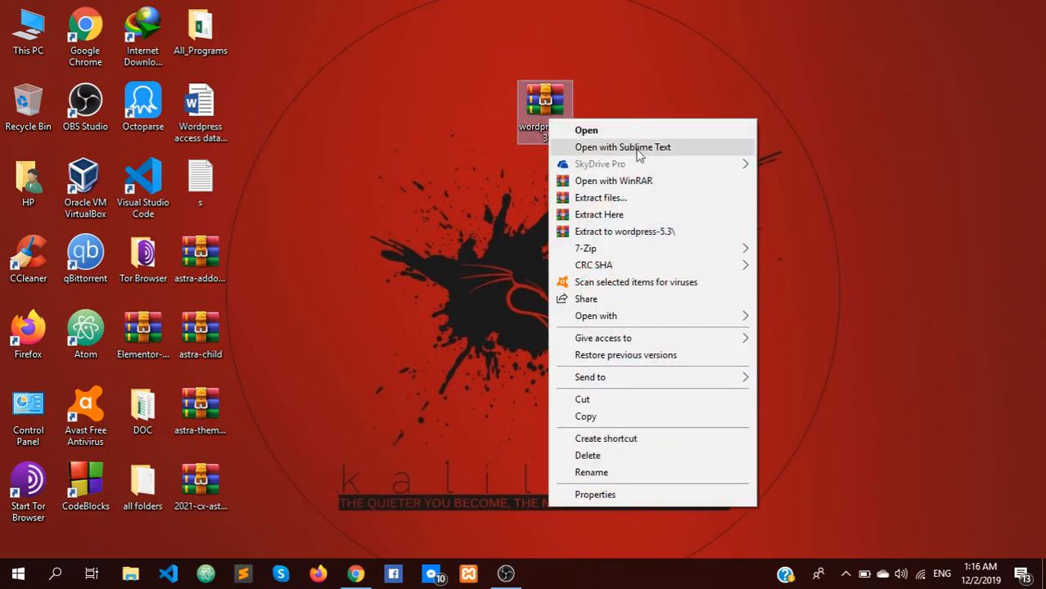
click(631, 214)
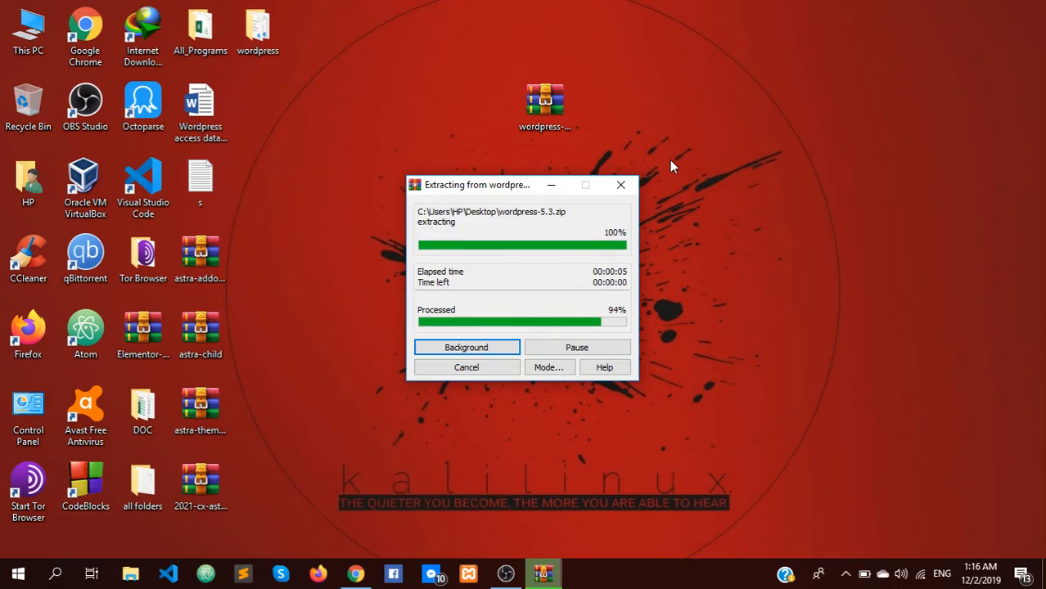
double_click(270, 47)
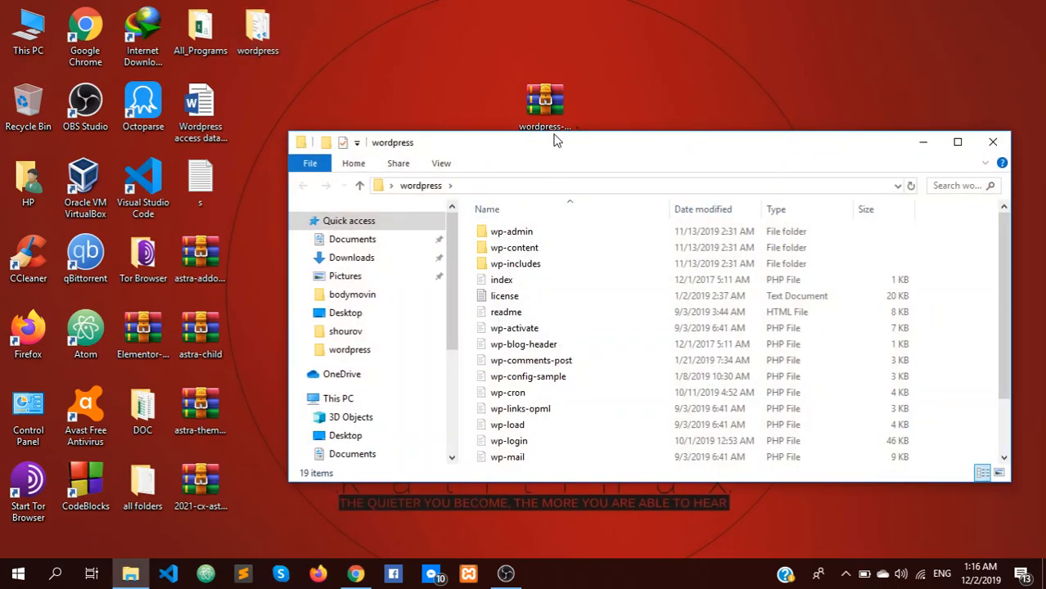
drag(554, 141, 503, 86)
scroll(532, 260, down, 2)
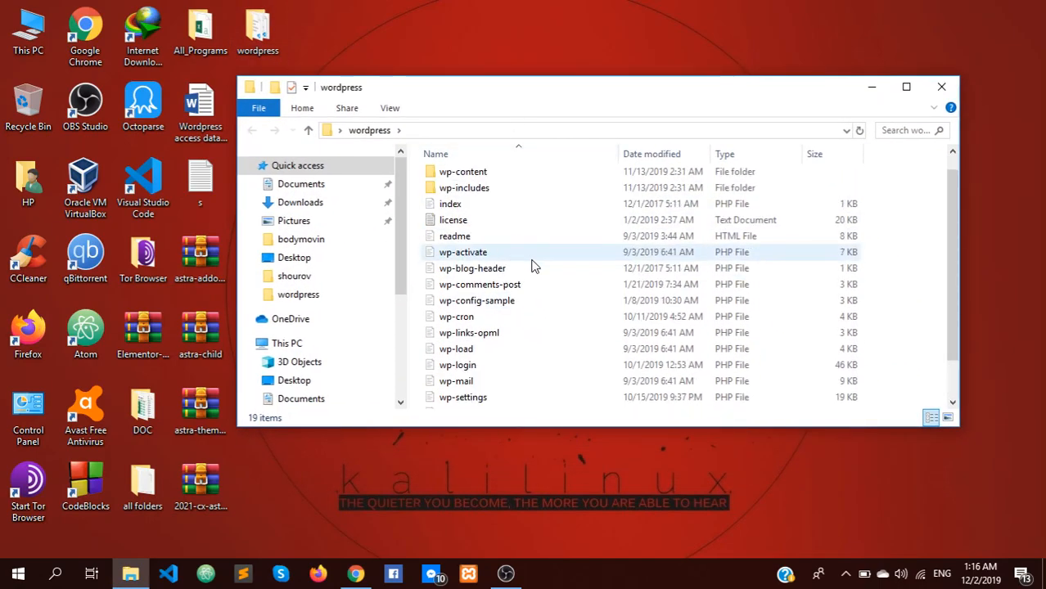
scroll(534, 265, up, 1)
scroll(544, 264, down, 1)
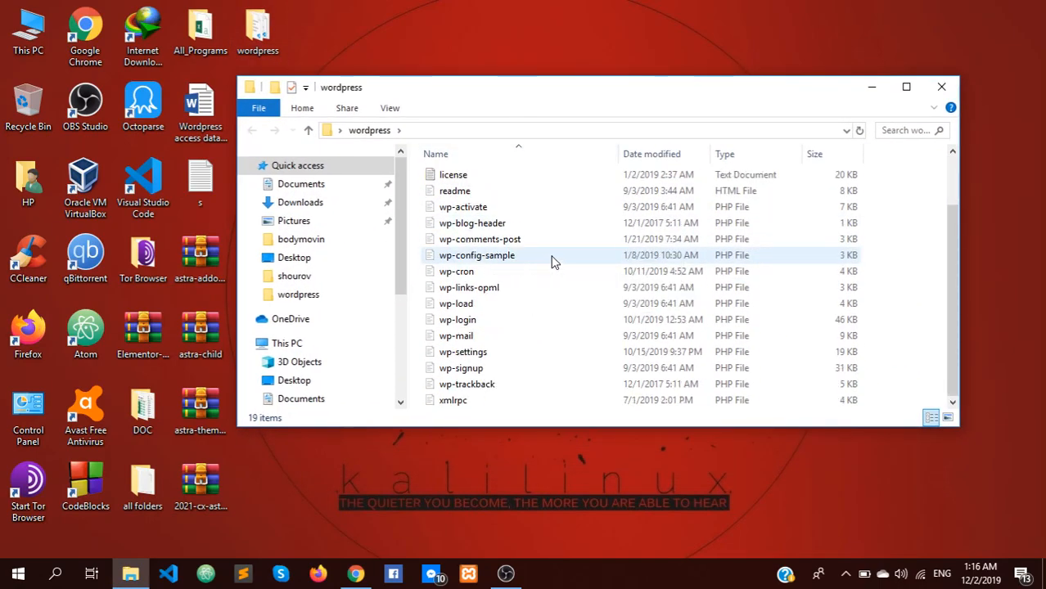
scroll(551, 262, up, 2)
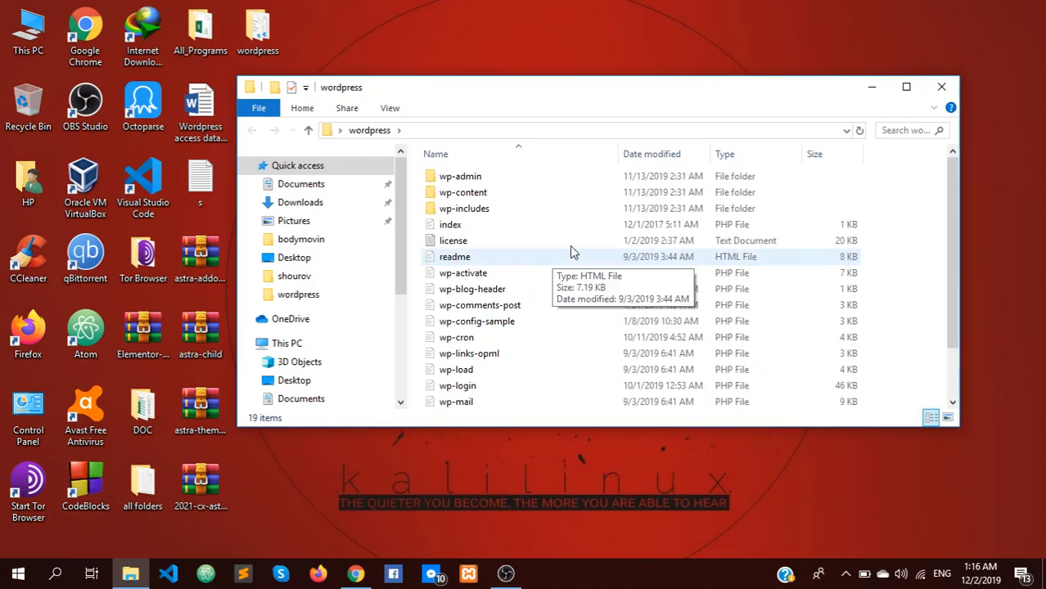
click(942, 87)
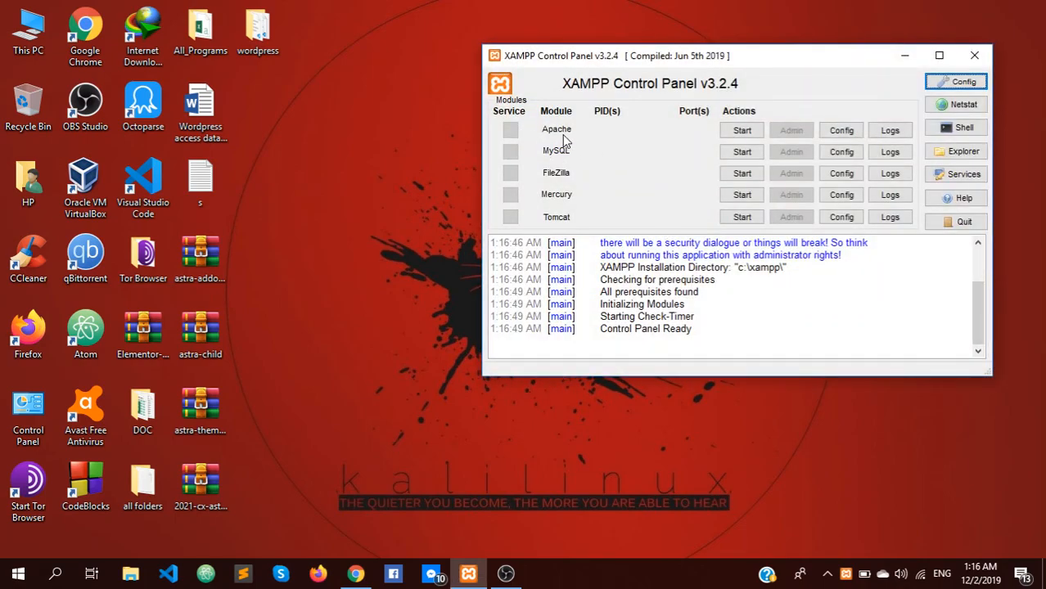
Step: Start Apache (ports 80, 443) and MySQL (port 3306), then close the XAMPP Control Panel
click(749, 131)
click(751, 151)
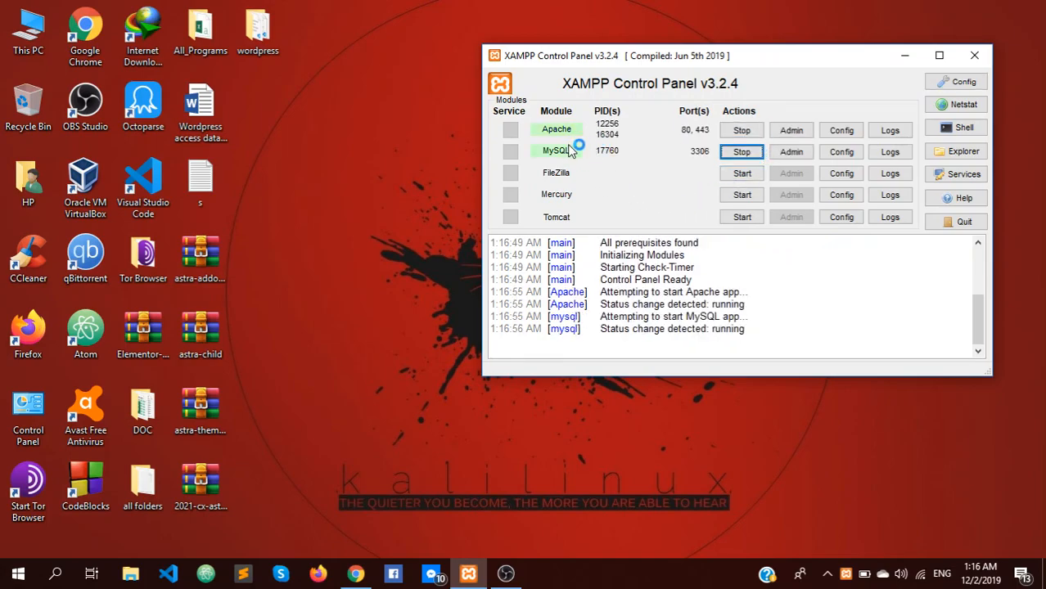
click(978, 58)
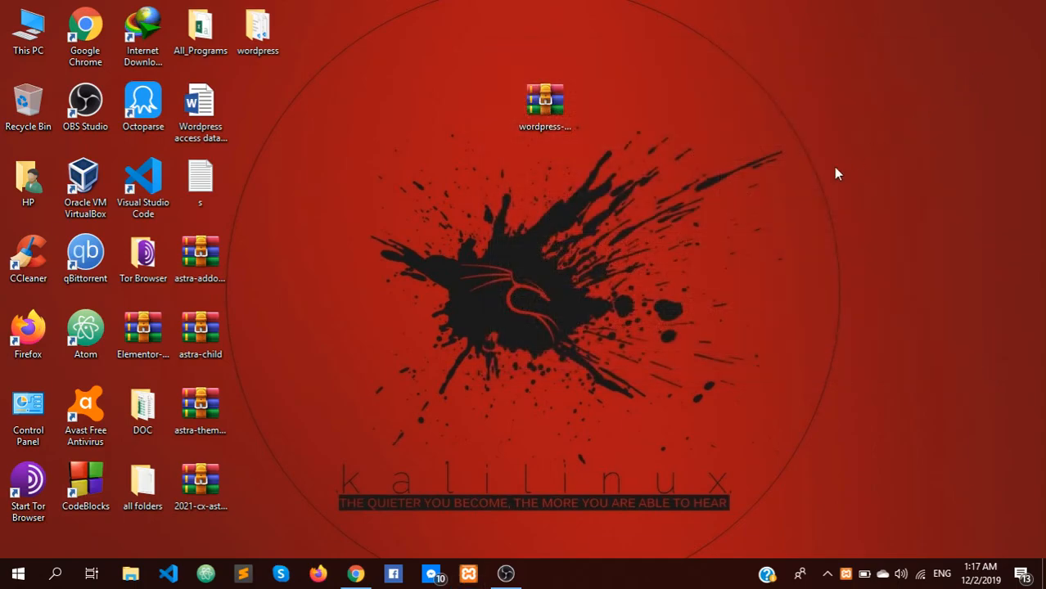
Step: Load localhost in Chrome and open phpMyAdmin from the XAMPP dashboard
click(355, 573)
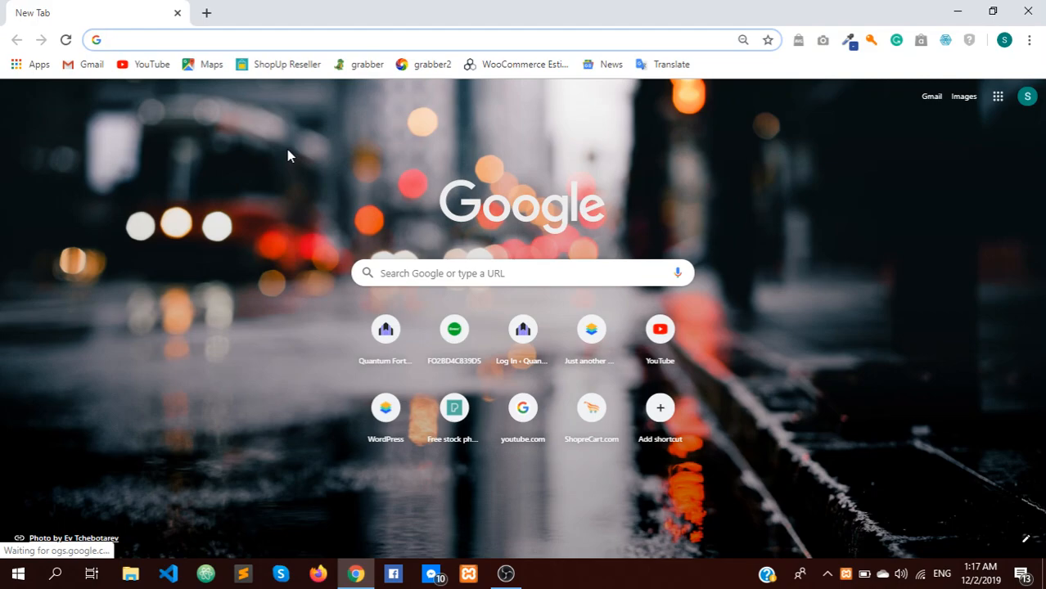
text(localhost)
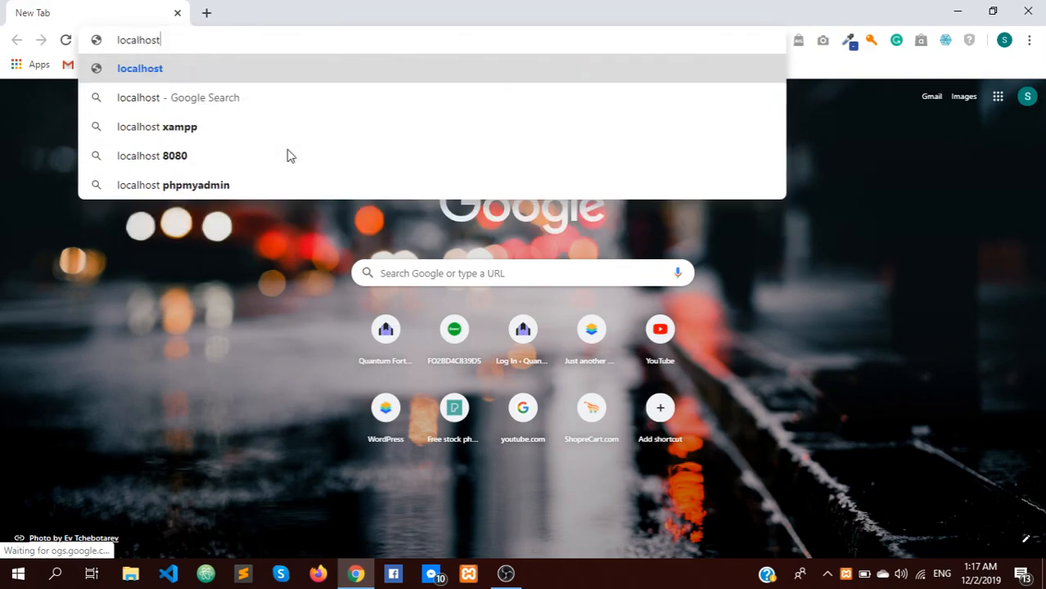
key(Return)
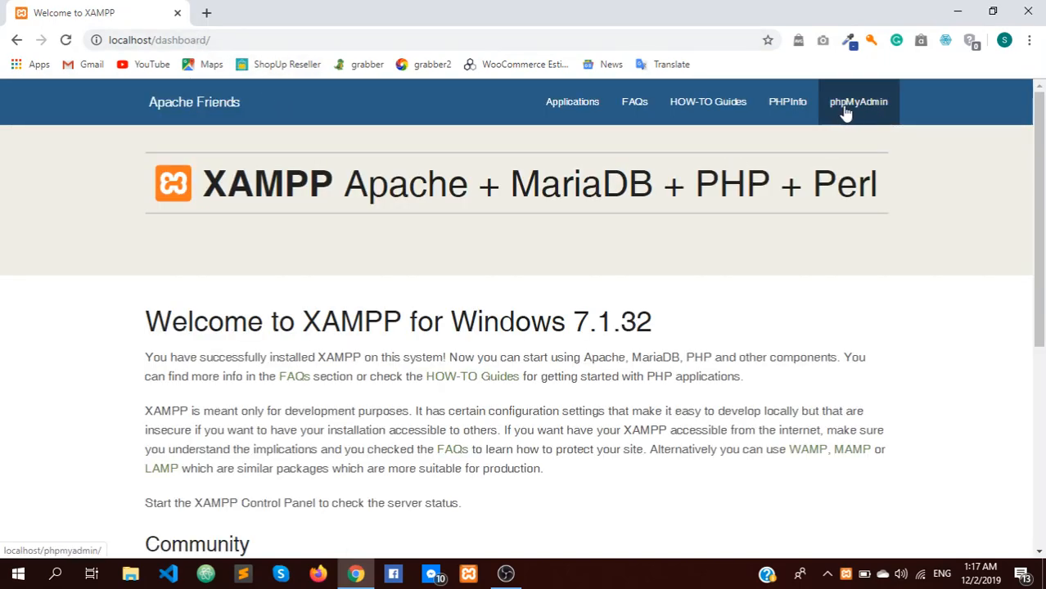
click(845, 113)
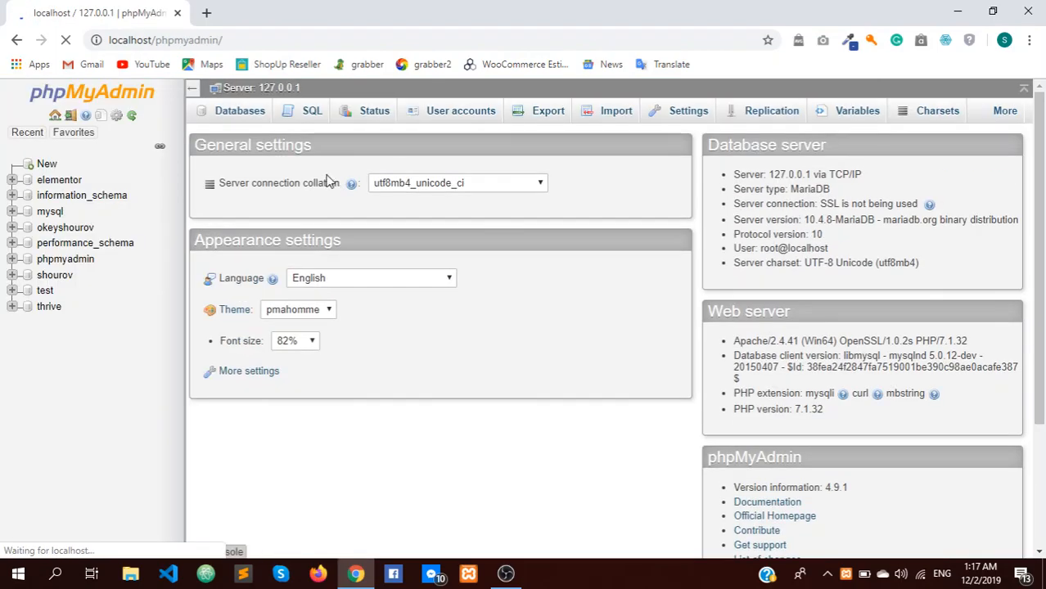
Step: Enter ilovemyself as the new database name, copy it, and create the database
click(46, 166)
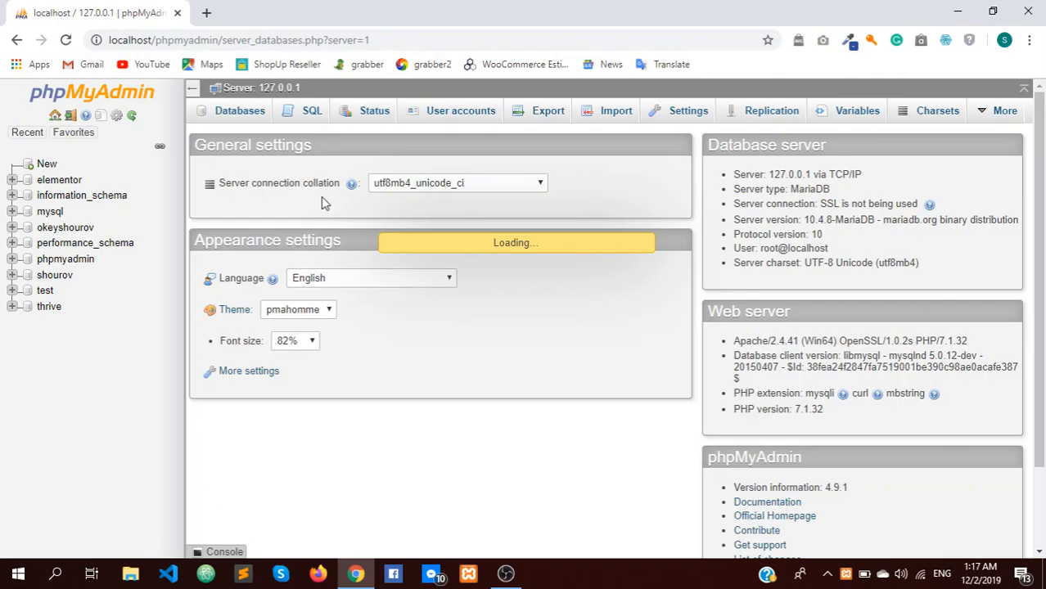
scroll(295, 196, down, 2)
scroll(297, 205, up, 2)
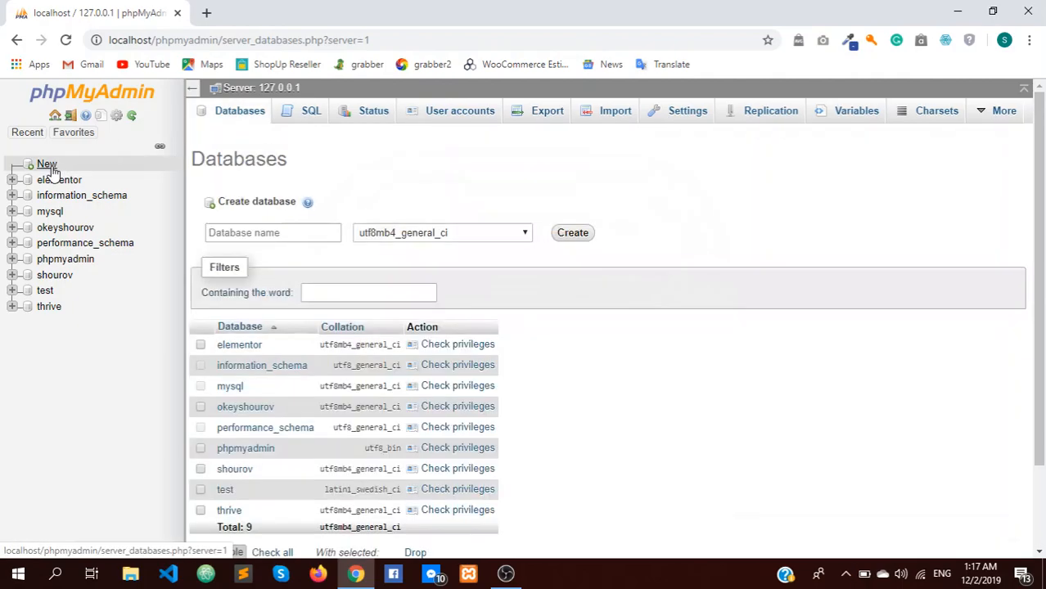
click(47, 164)
click(245, 230)
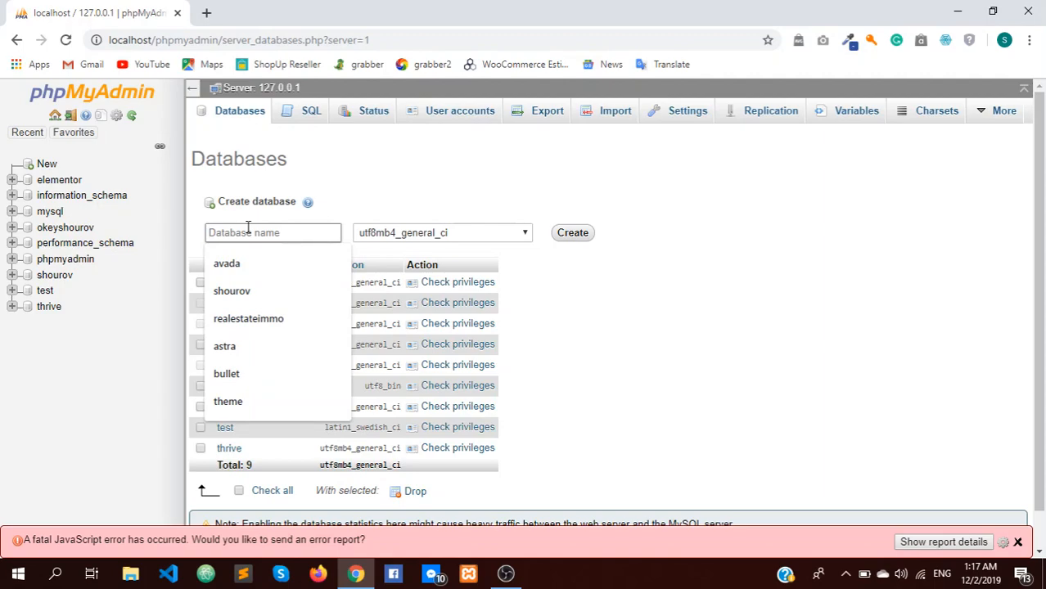
text(lovemyself)
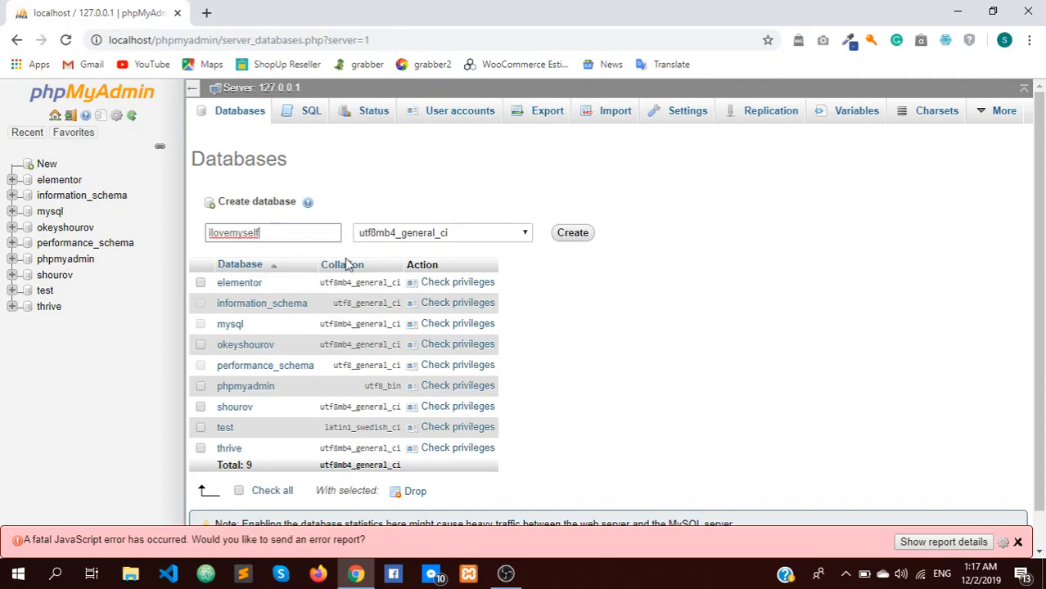
double_click(289, 233)
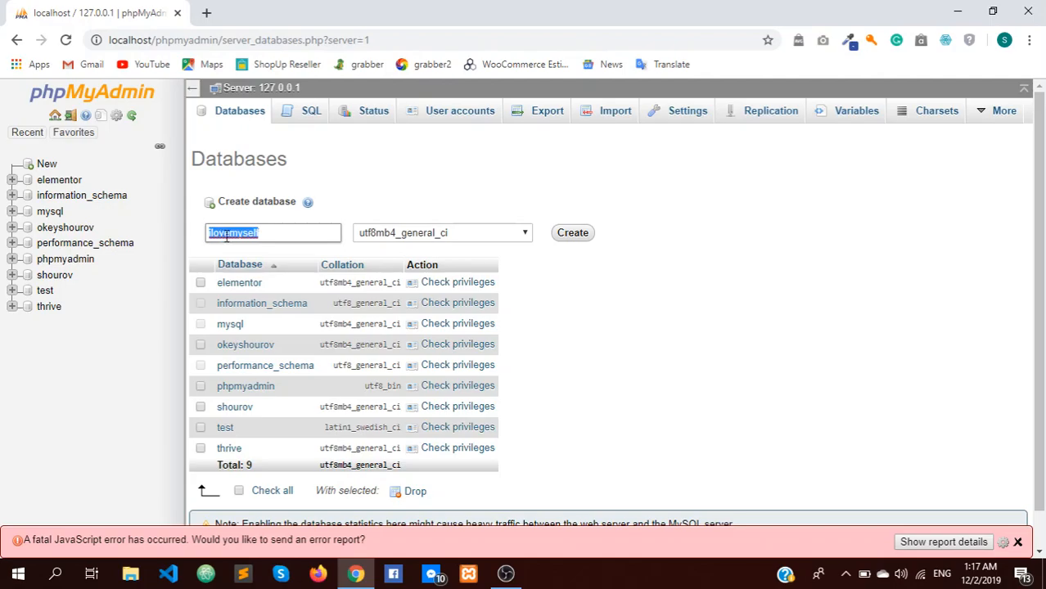
right_click(229, 238)
click(266, 357)
click(580, 235)
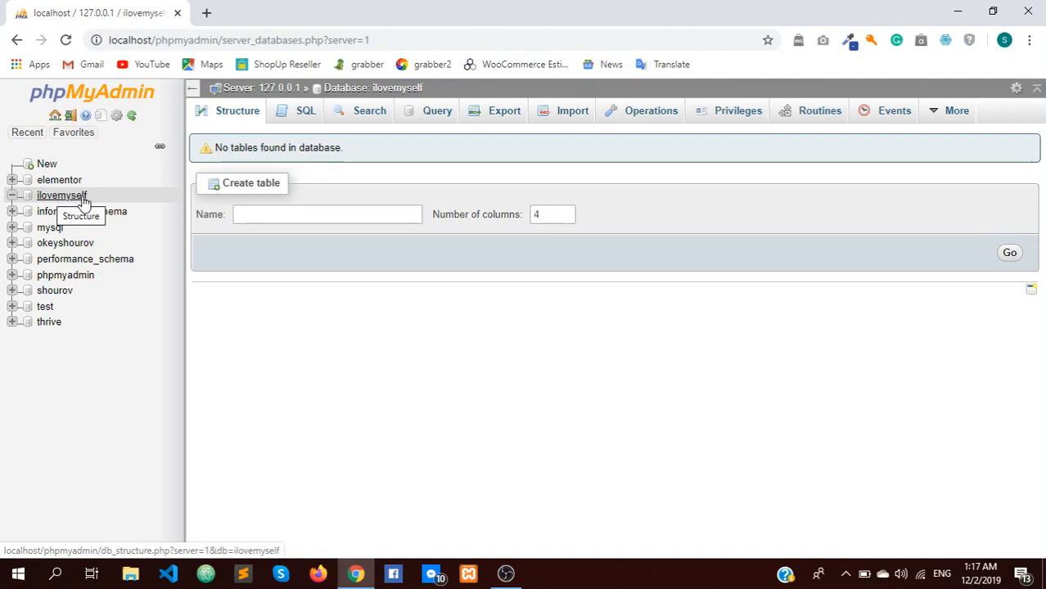
Step: Start a new user account from ilovemyself's Privileges page, pasting the user name and choosing Local host
click(736, 119)
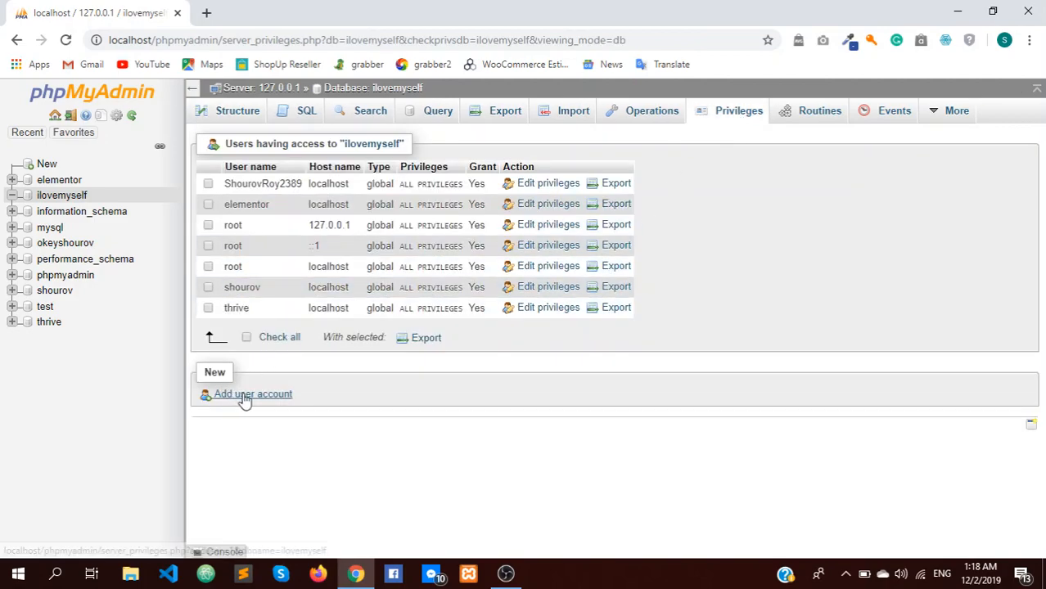
click(238, 397)
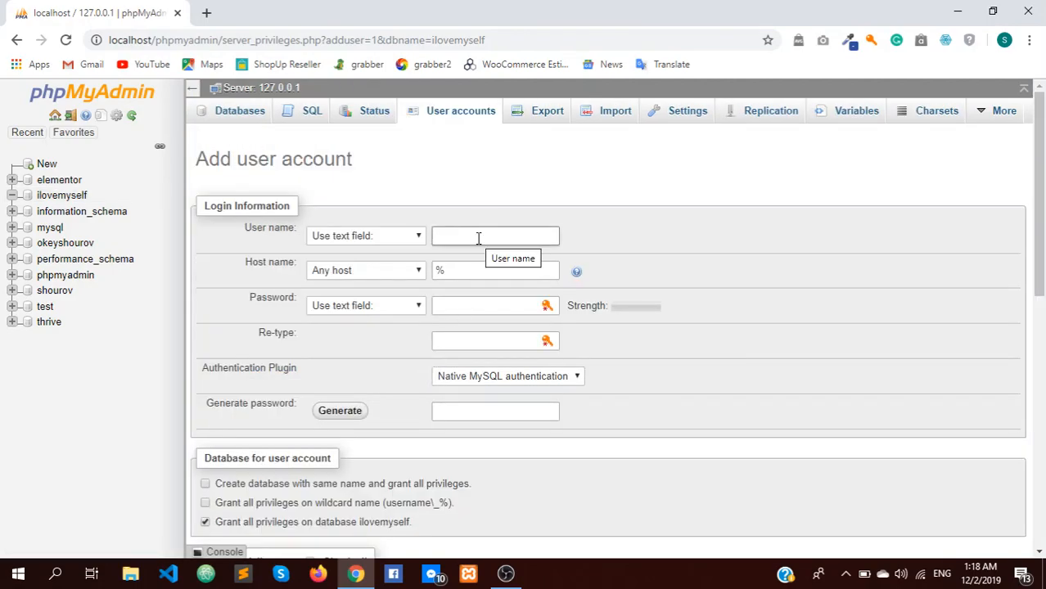
right_click(479, 238)
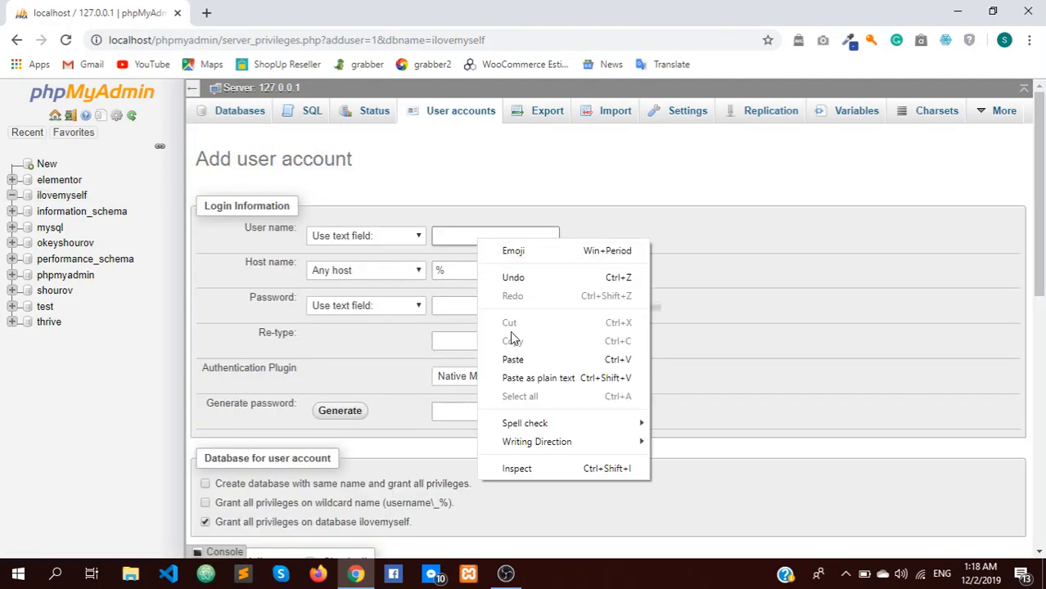
click(511, 358)
click(374, 273)
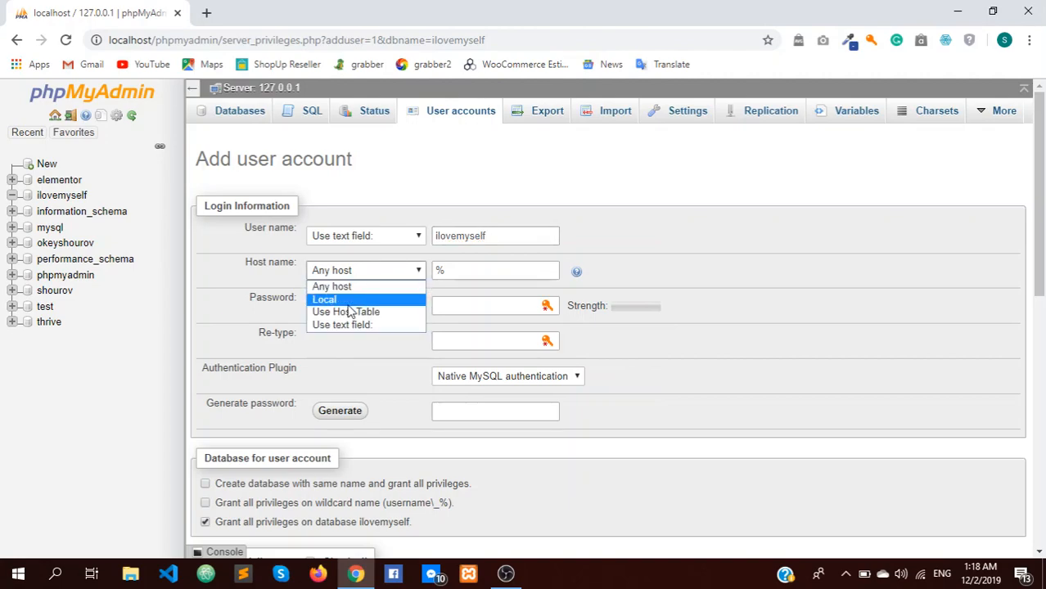
click(345, 300)
Step: Enter the password, grant all global privileges, create the account, and minimize Chrome
click(467, 306)
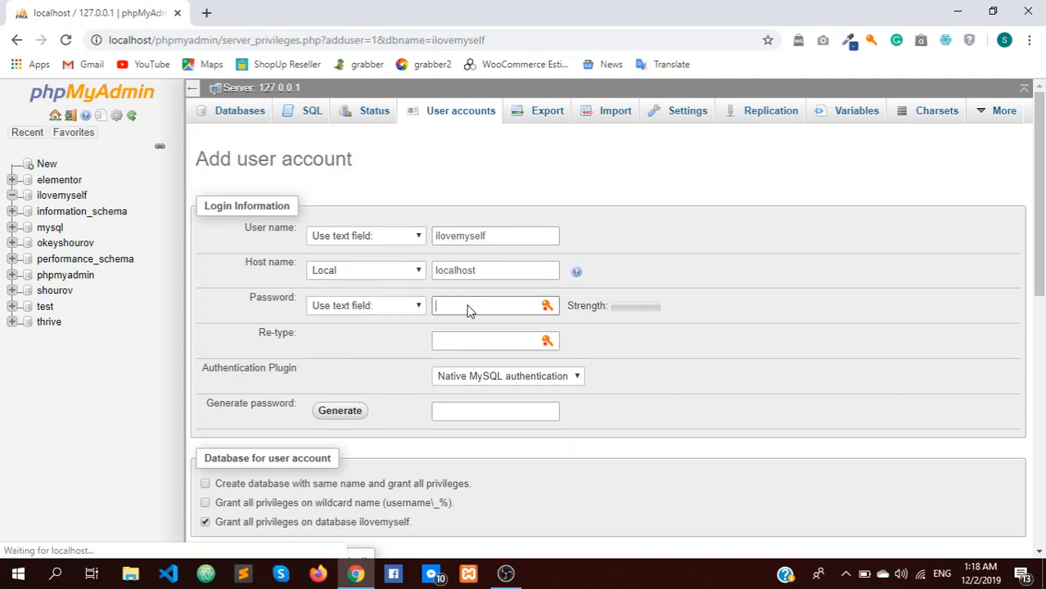
right_click(467, 307)
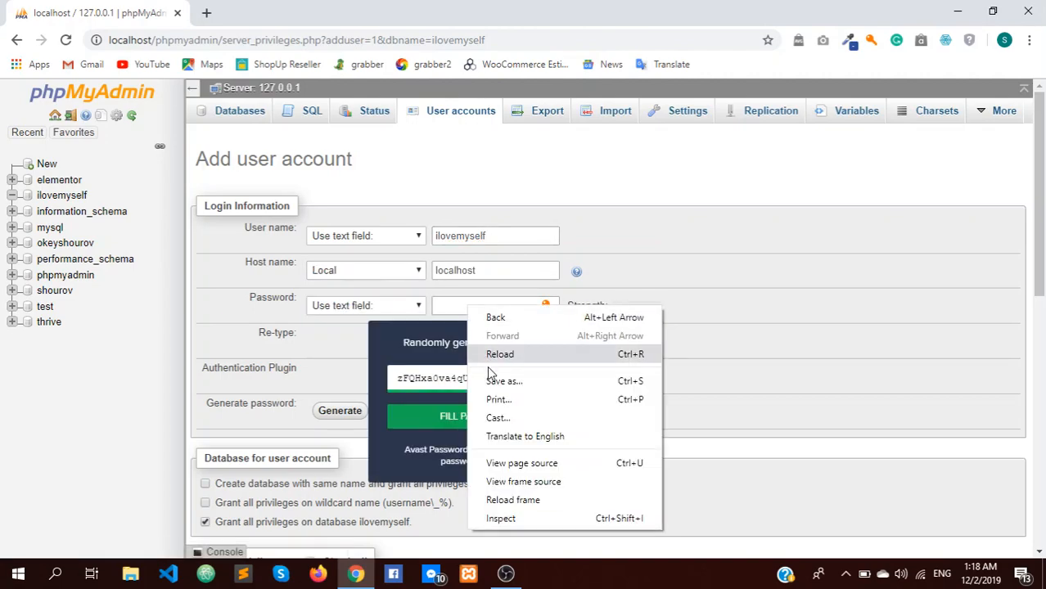
click(443, 306)
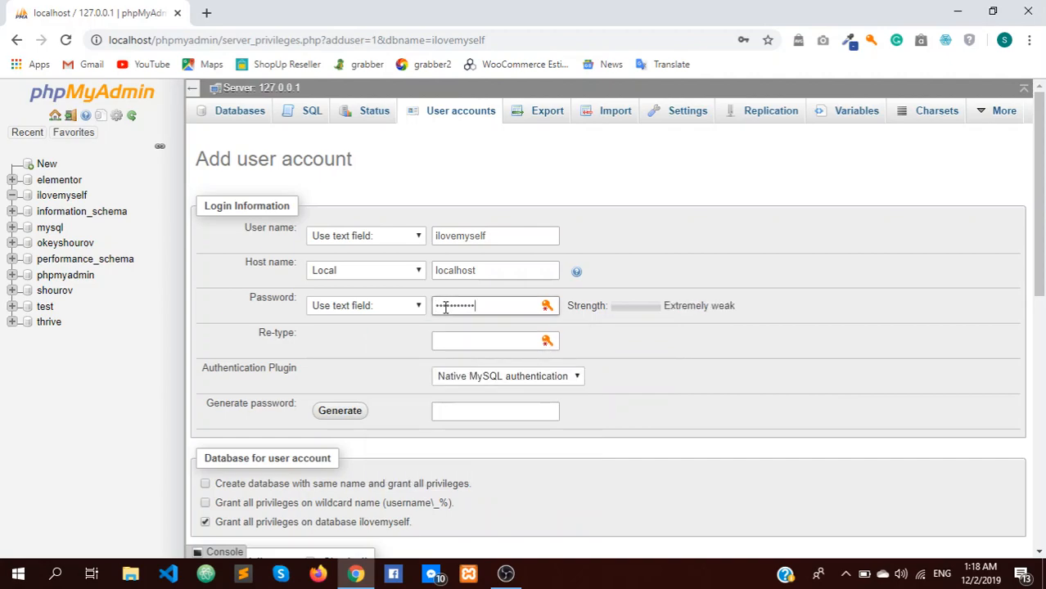
click(468, 340)
click(468, 338)
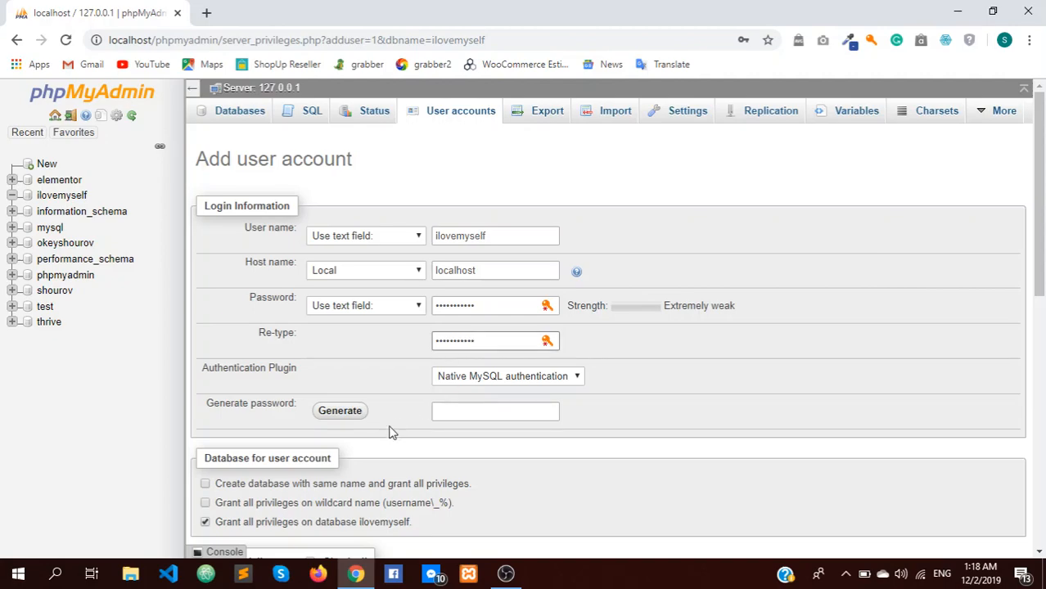
scroll(378, 443, down, 3)
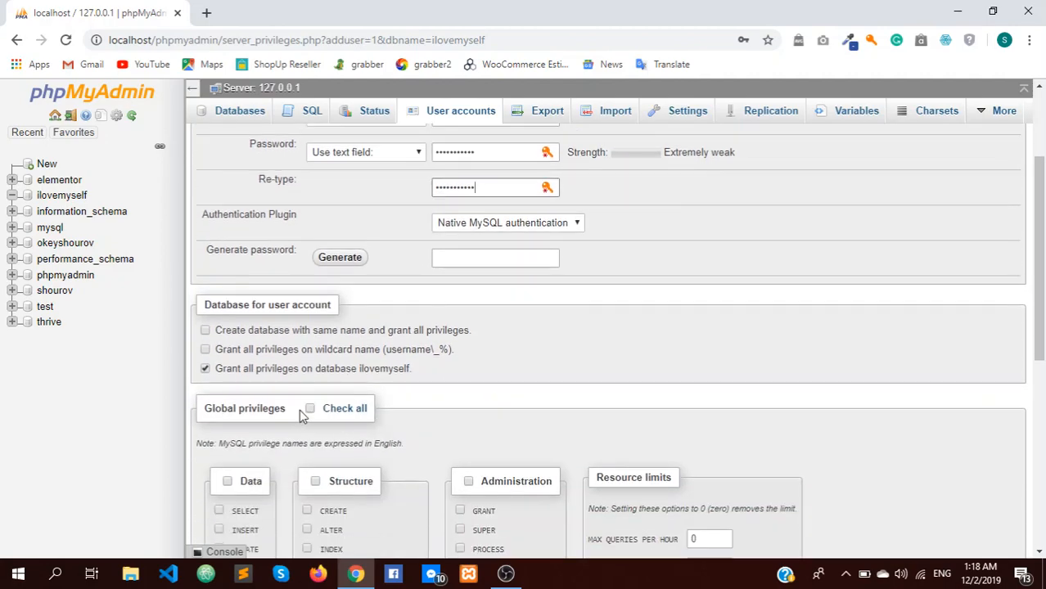
click(311, 411)
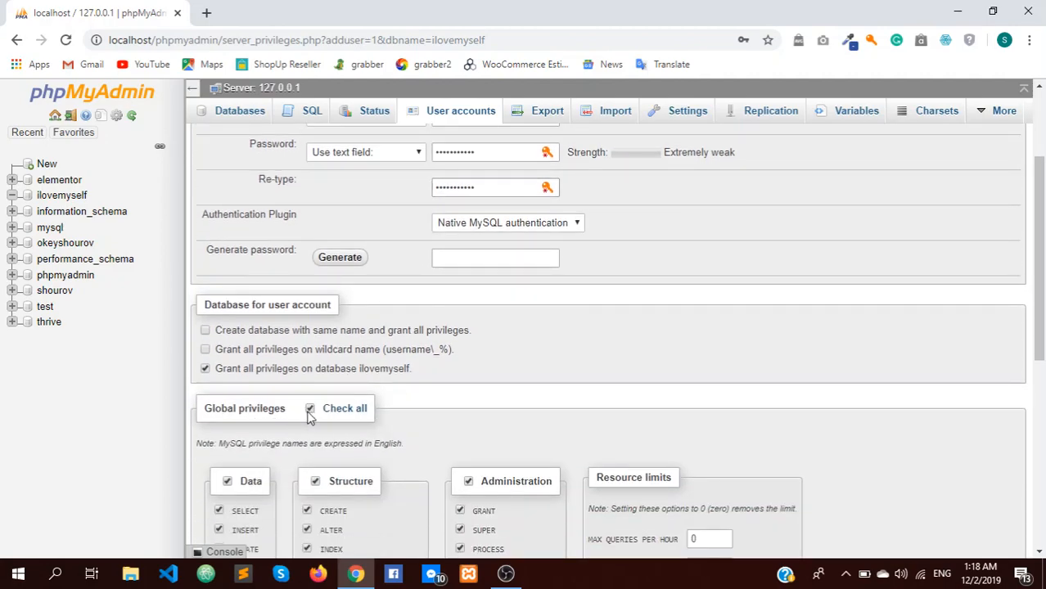
drag(1040, 316, 1039, 501)
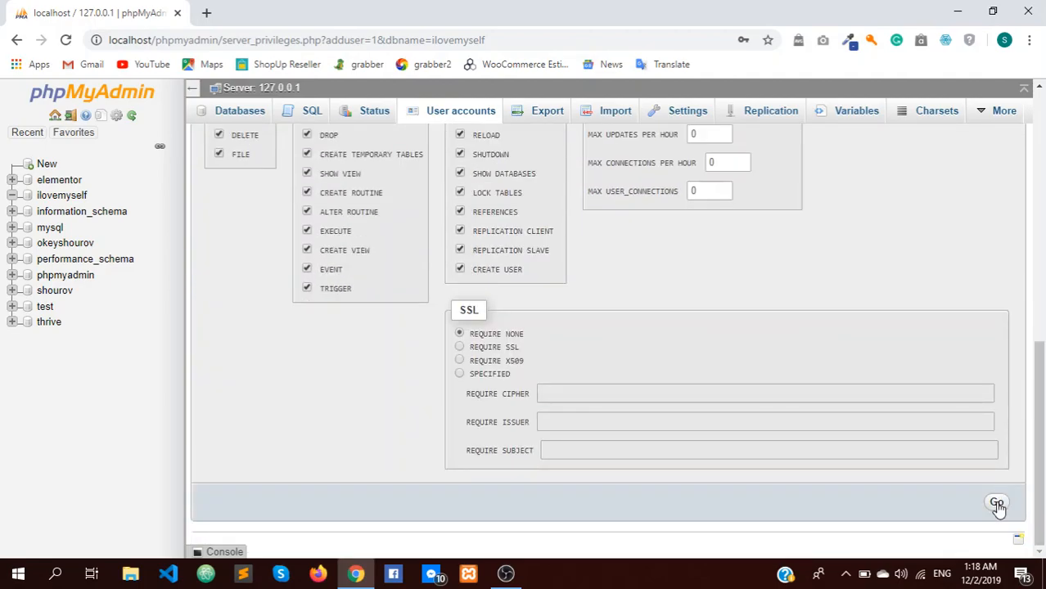
click(996, 504)
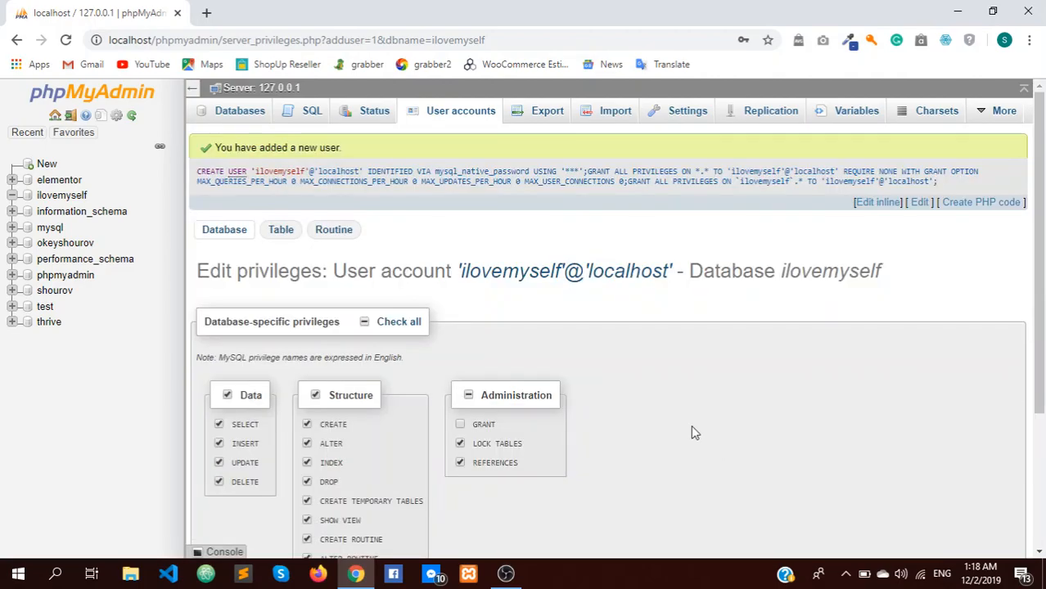
click(806, 331)
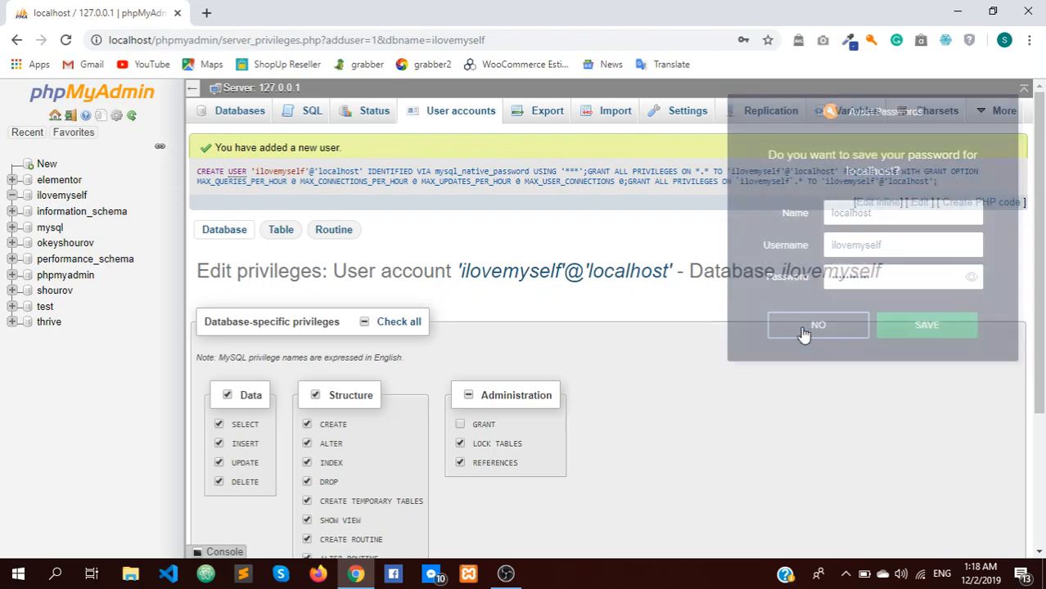
click(955, 11)
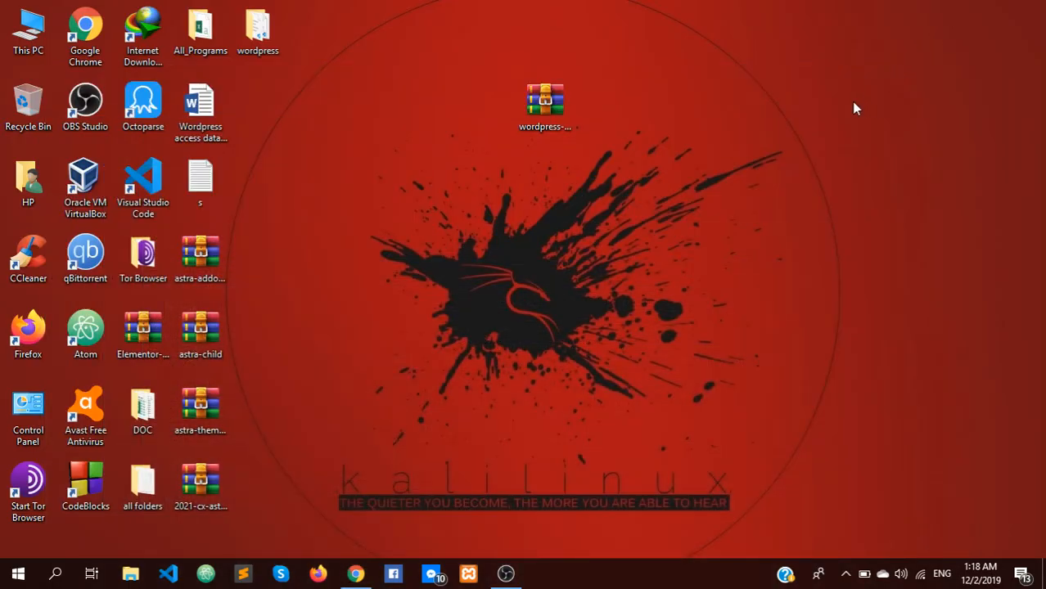
Step: Browse from This PC through the C drive to C:\xampp\htdocs
double_click(42, 50)
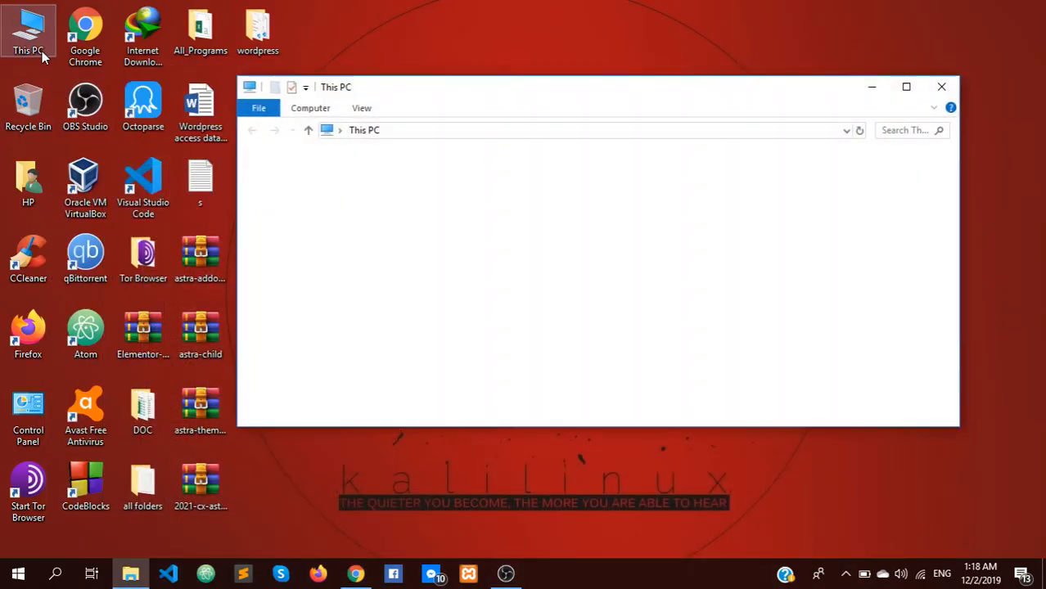
scroll(553, 356, down, 2)
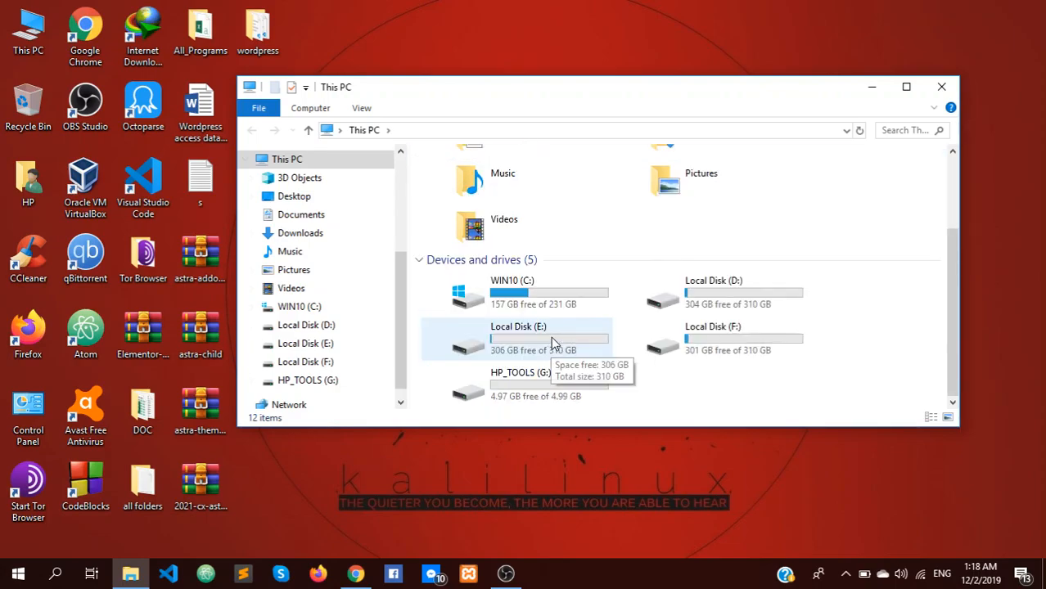
click(517, 309)
double_click(517, 309)
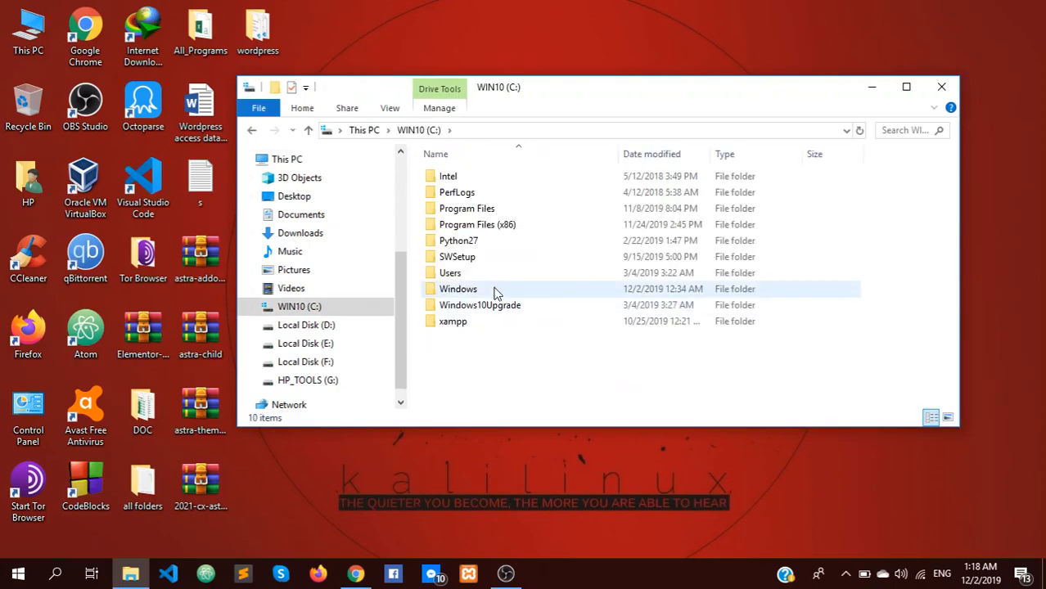
double_click(472, 325)
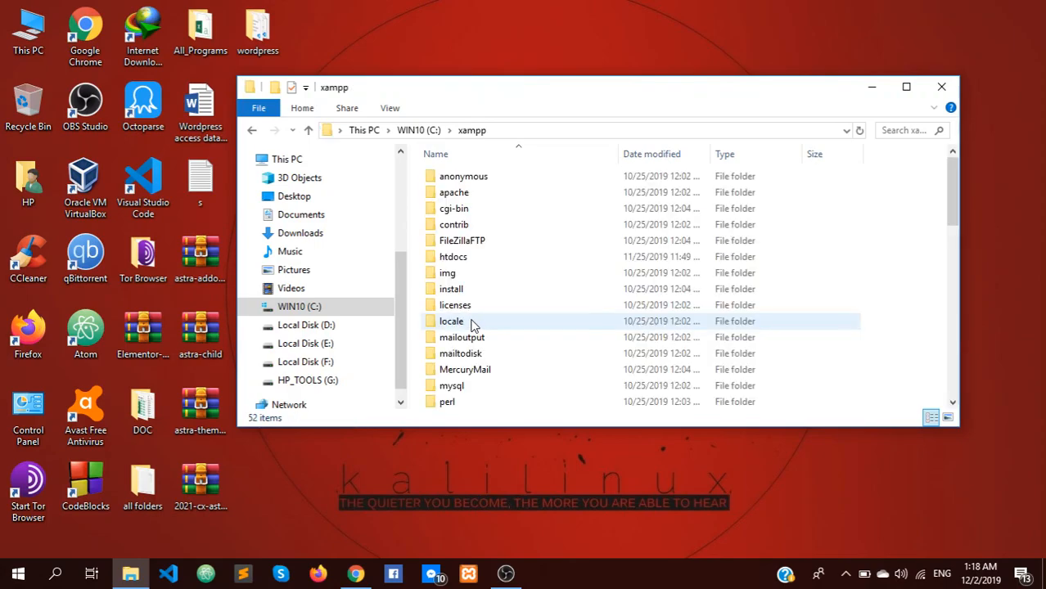
double_click(482, 259)
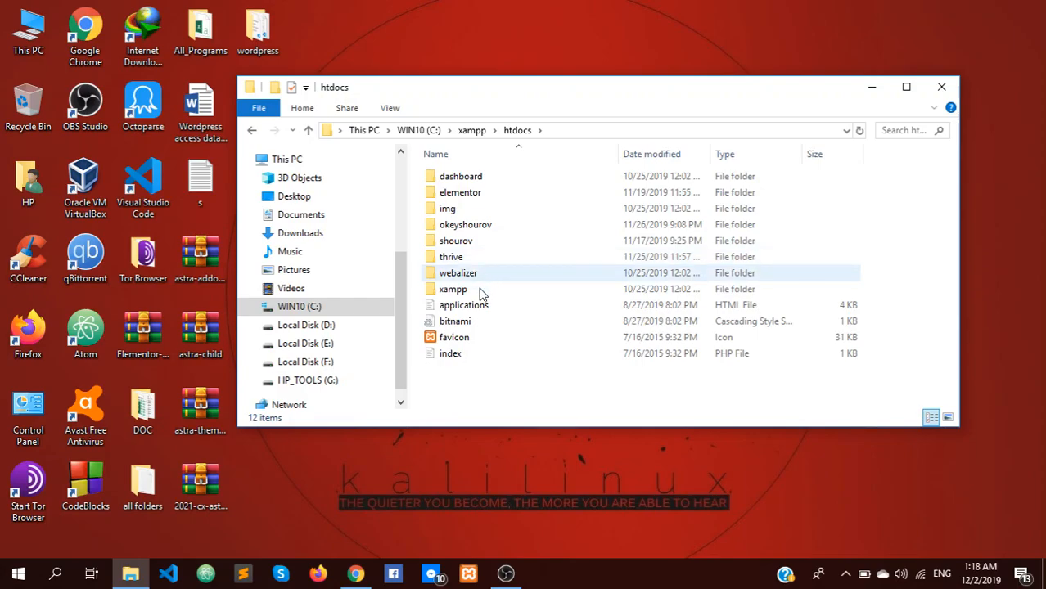
Step: Create a new folder named wordpresstutorial in htdocs and open it
right_click(528, 411)
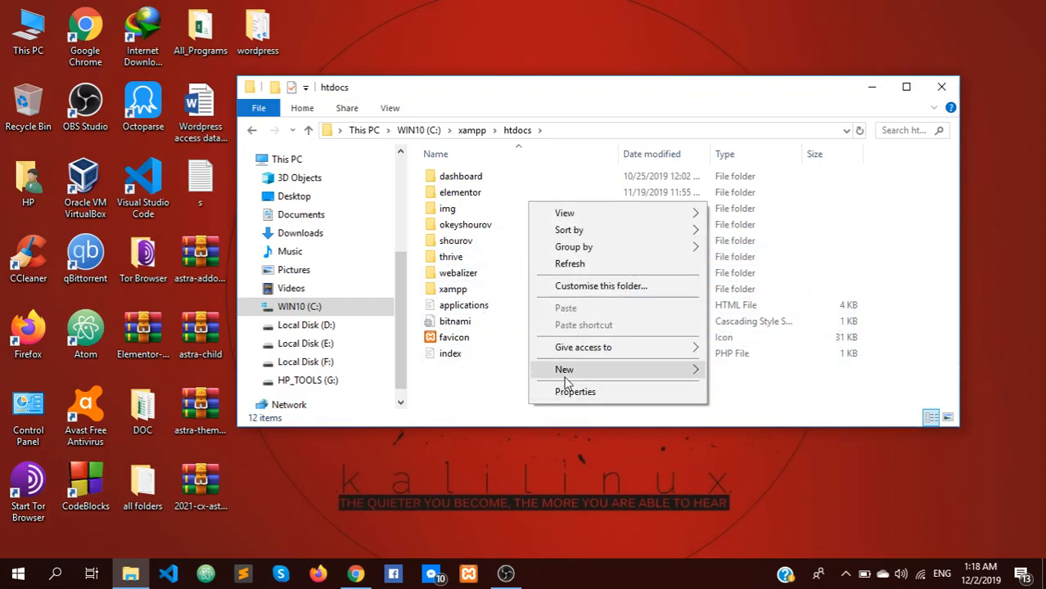
mouse_move(573, 370)
click(720, 372)
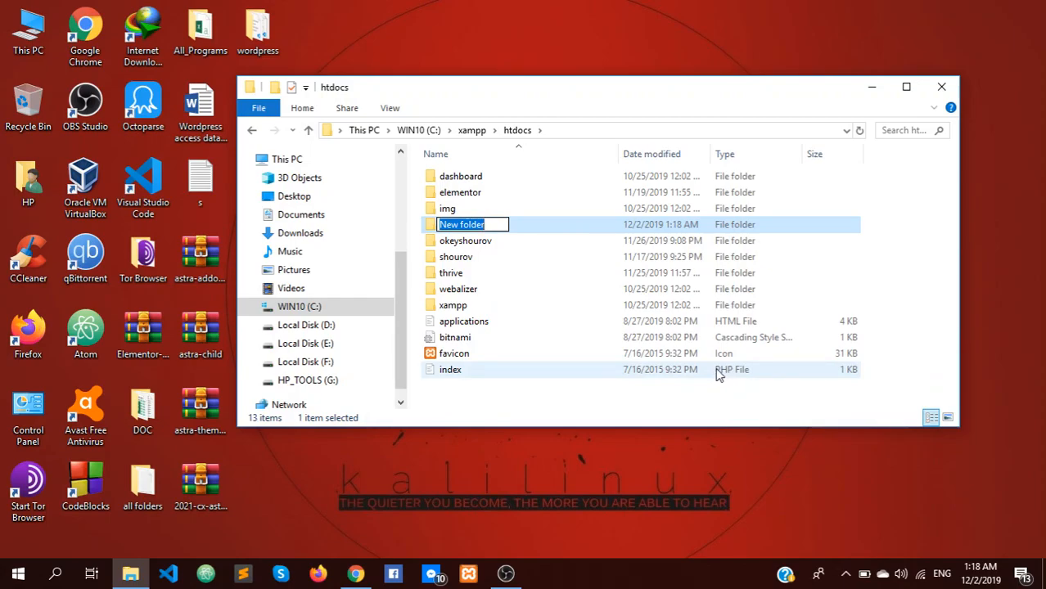
text(wordpre)
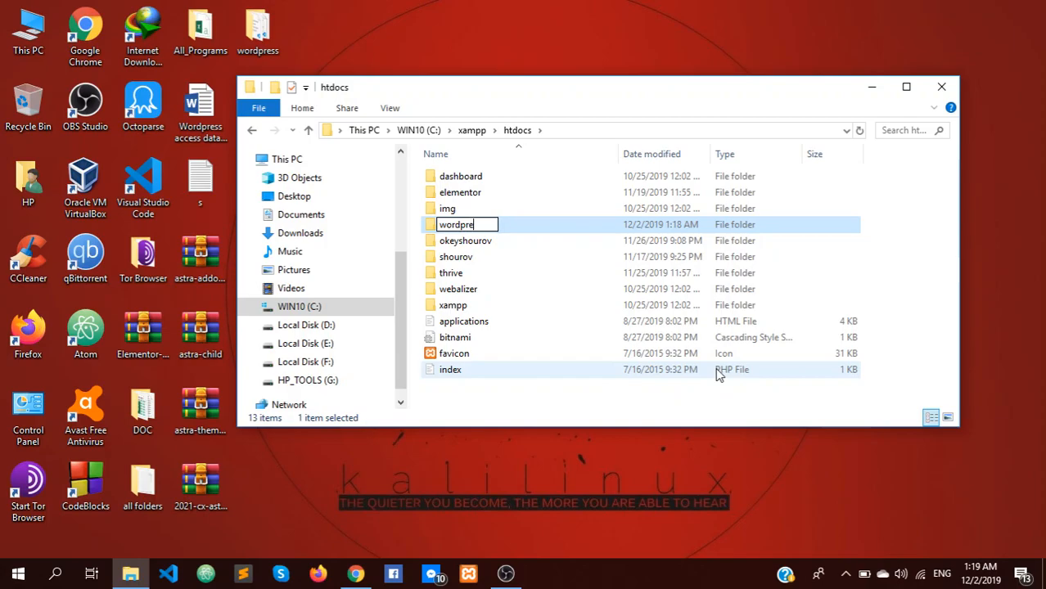
text(sstu)
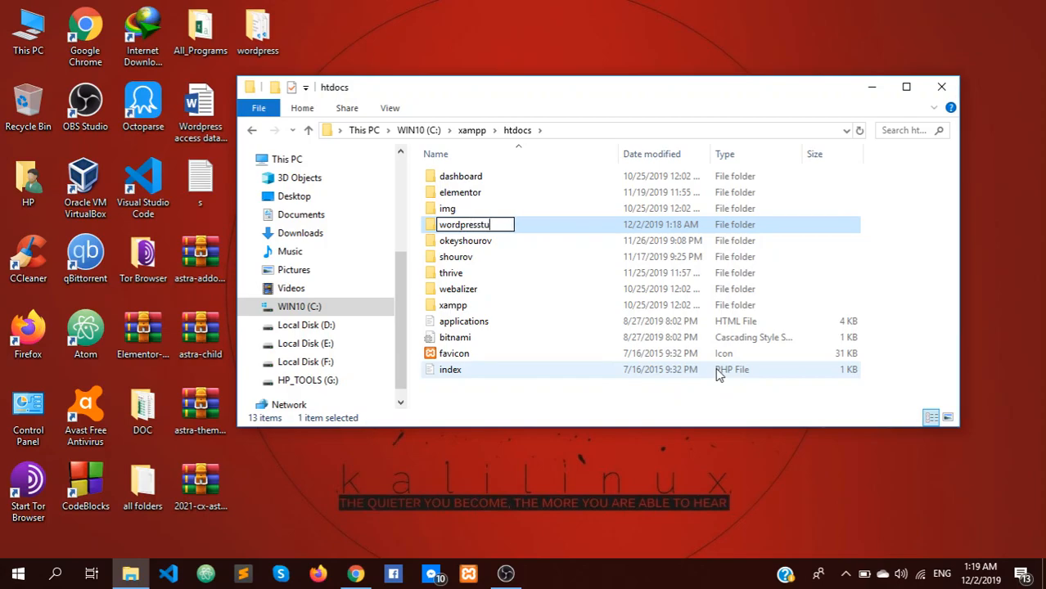
text(torial)
key(Return)
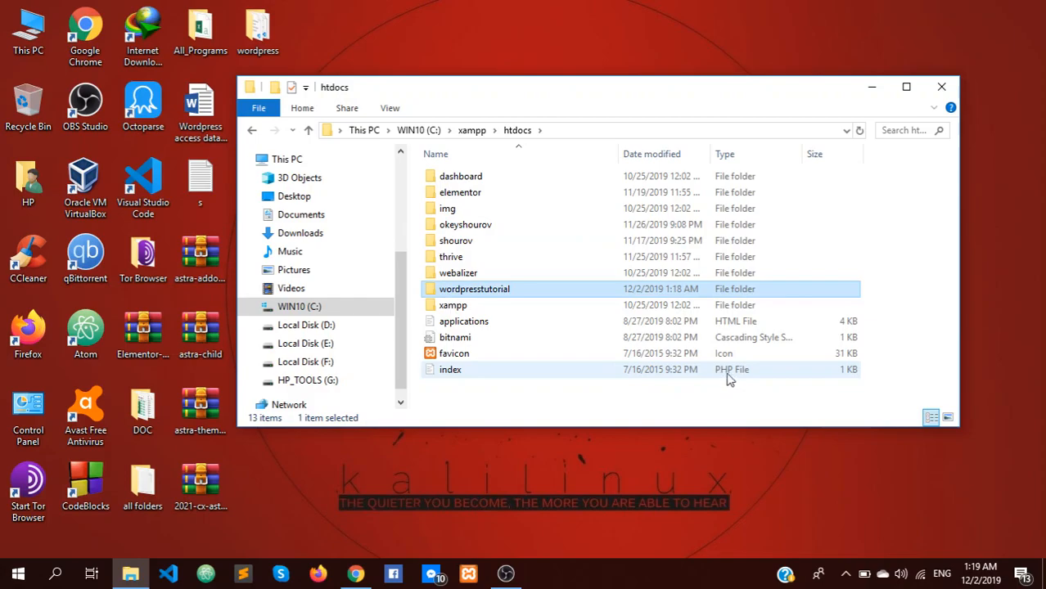
double_click(488, 293)
drag(565, 91, 670, 93)
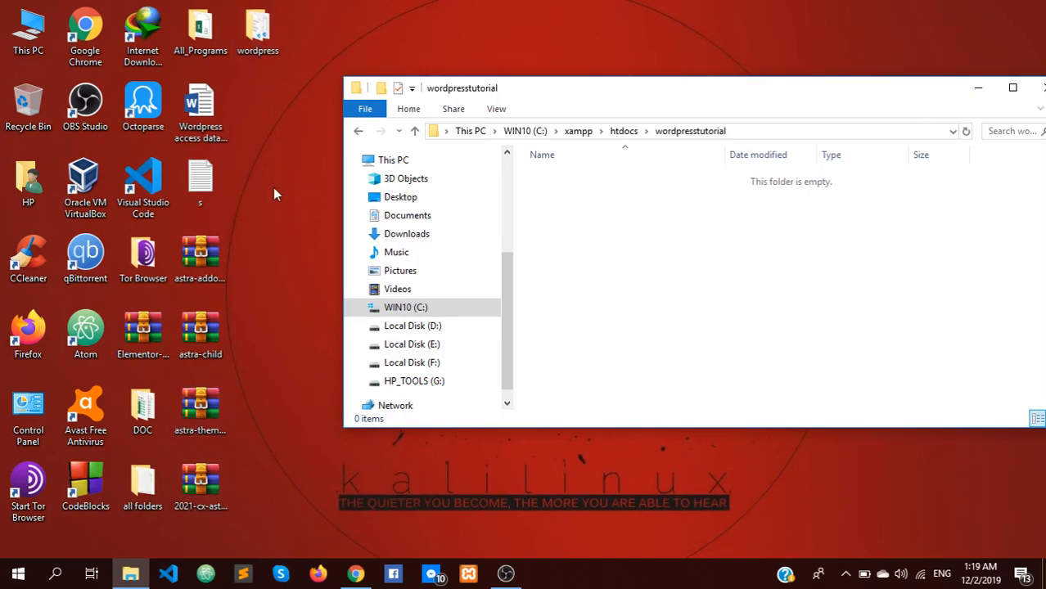
Step: Launch Command Prompt from Windows search, enter ilovemyself, and set the console aside
click(57, 577)
text(cmd)
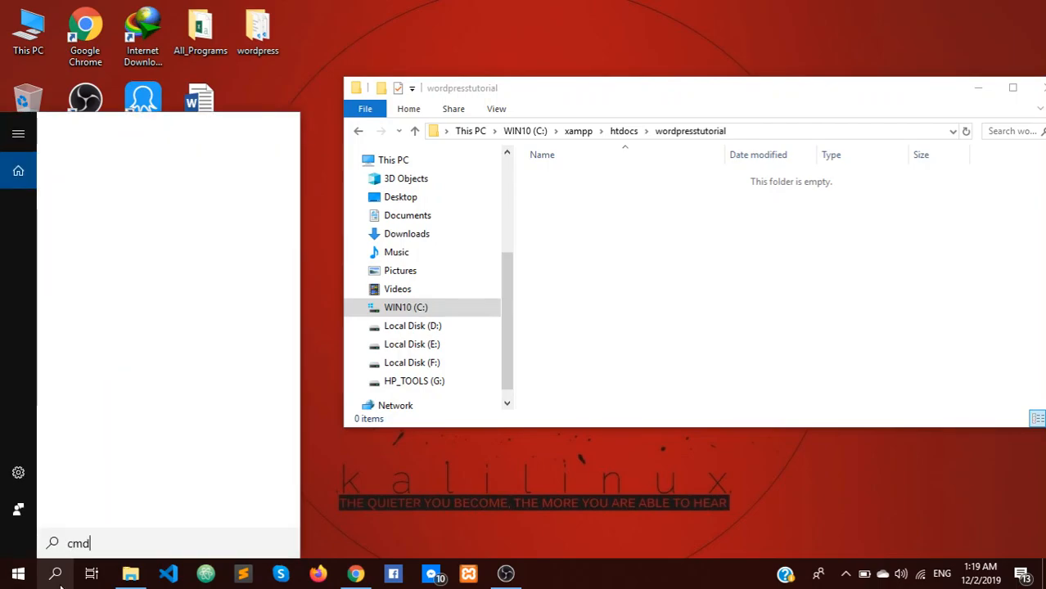
key(Return)
text(ilovemyself)
click(726, 71)
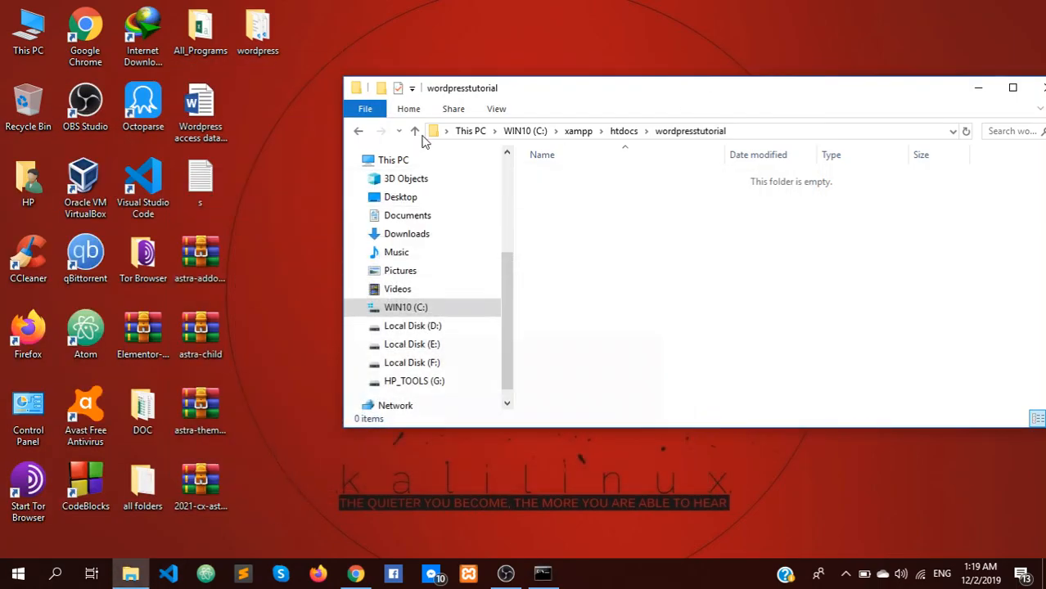
Step: Move all 19 WordPress files from the desktop wordpress folder into wordpresstutorial
double_click(250, 31)
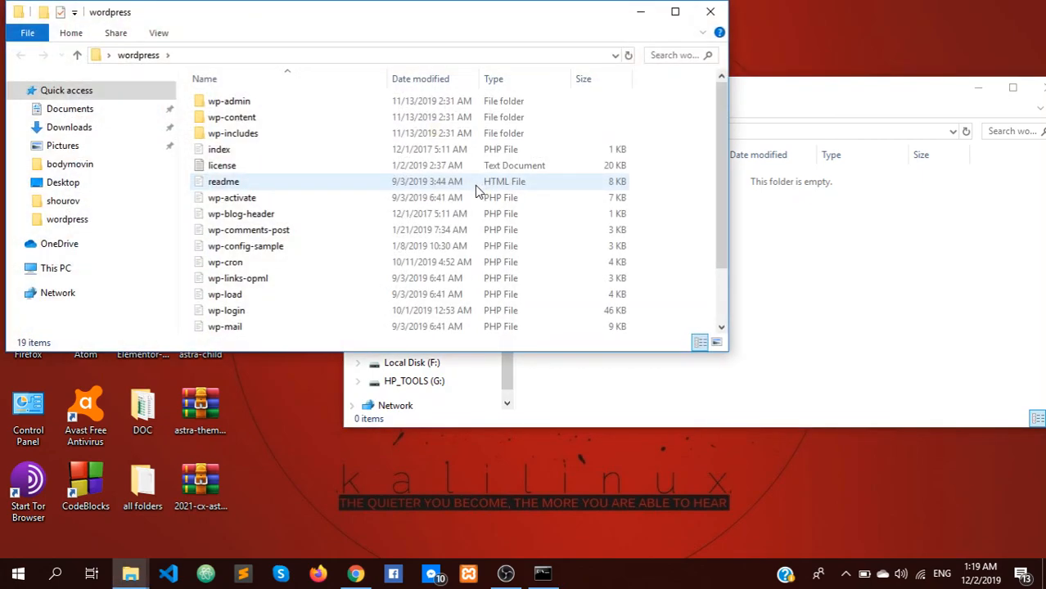
drag(367, 21, 663, 72)
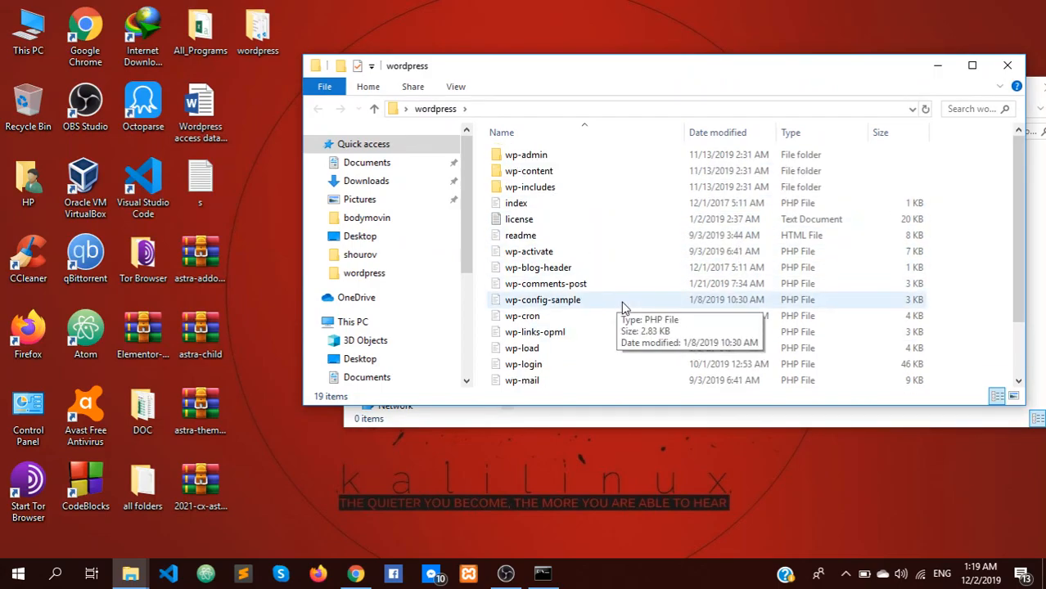
scroll(623, 302, down, 1)
key(ctrl+a)
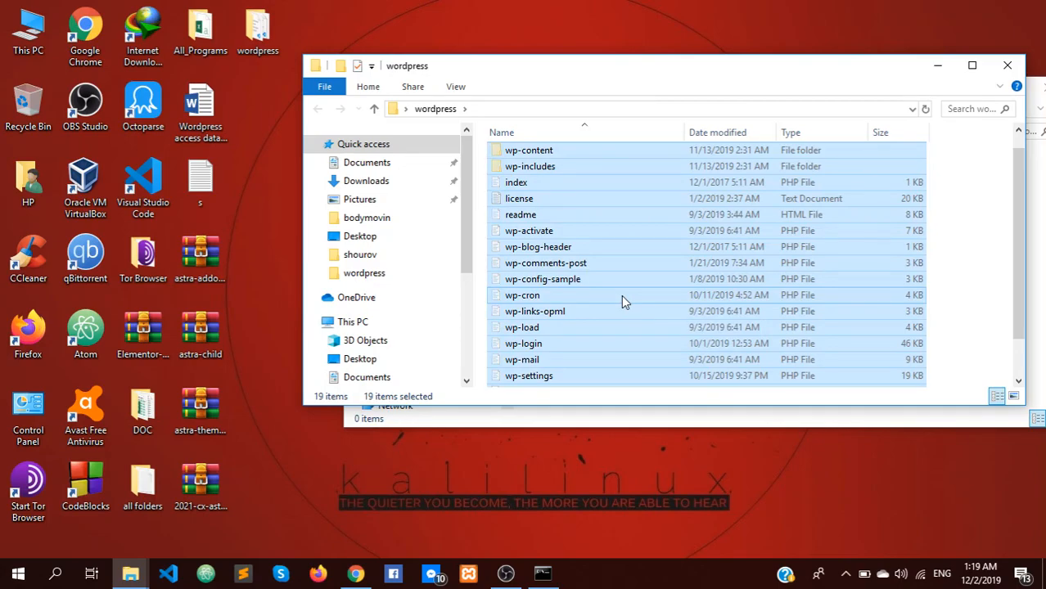
click(1008, 65)
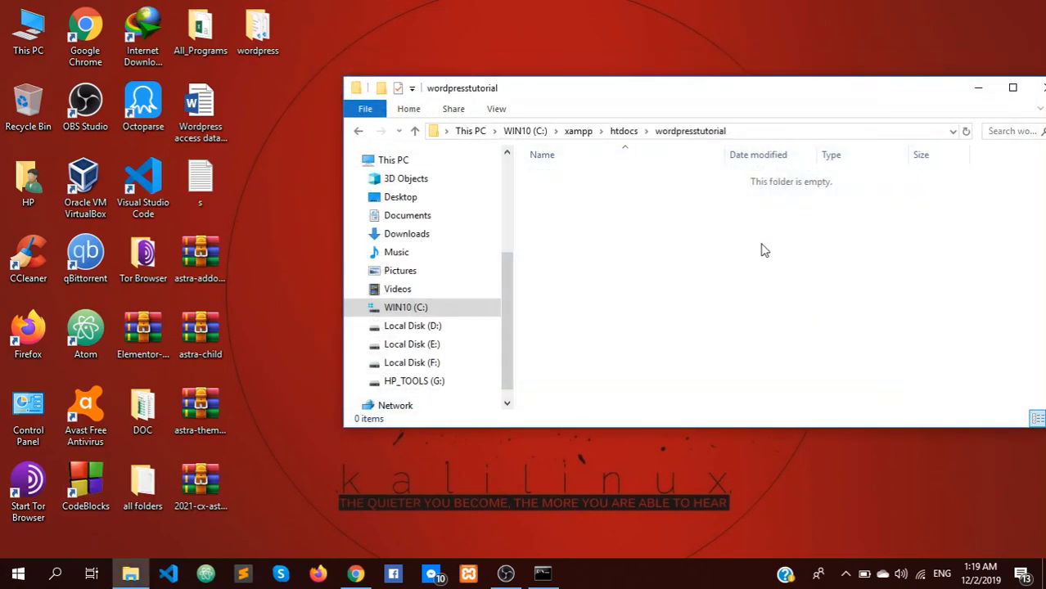
key(ctrl+v)
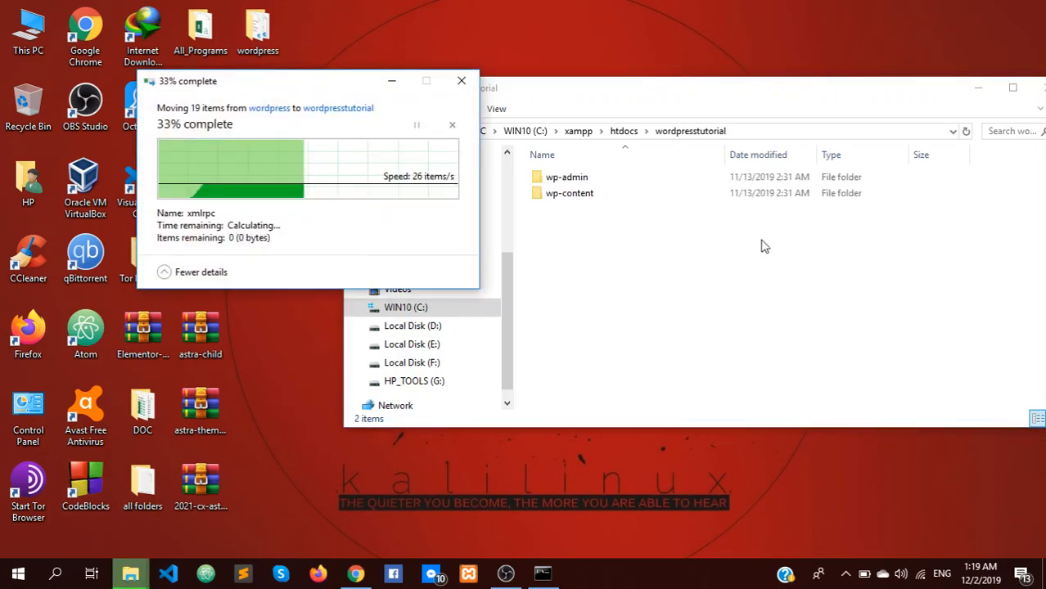
Step: Delete the emptied desktop wordpress folder and close the file window
click(277, 33)
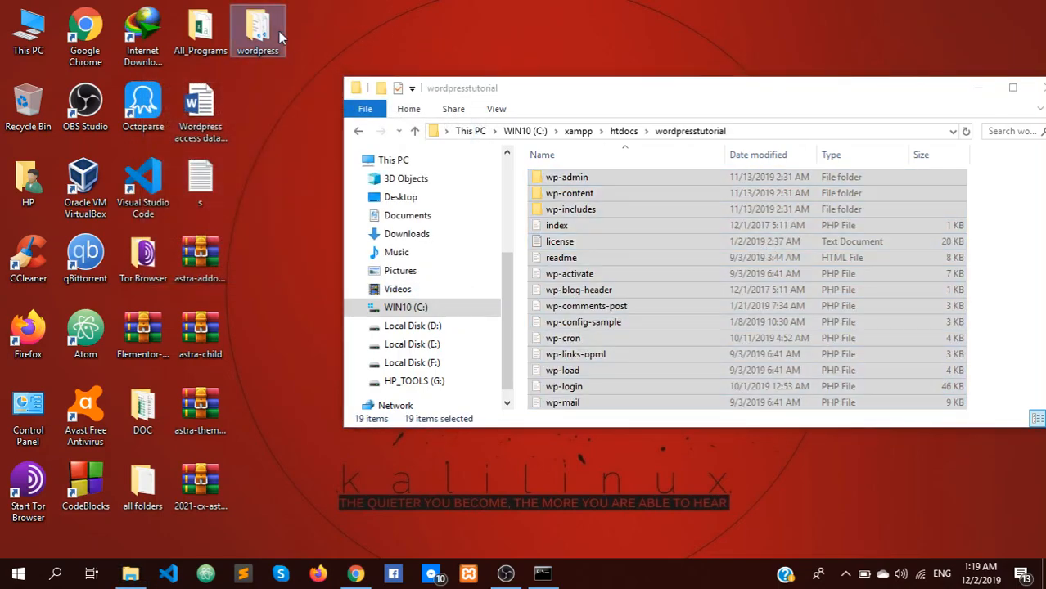
key(Delete)
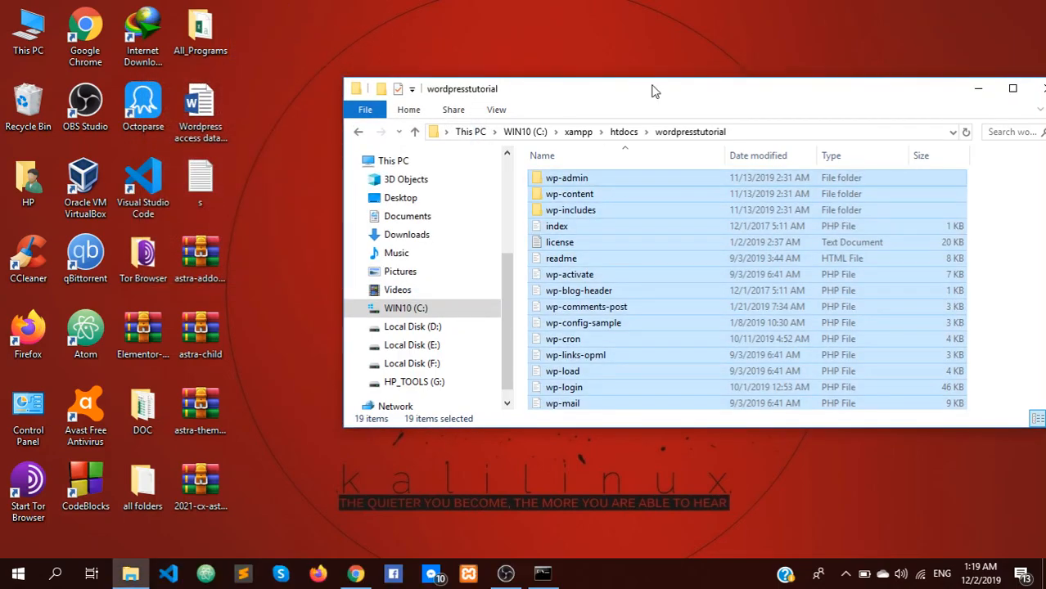
drag(652, 91, 515, 46)
click(895, 209)
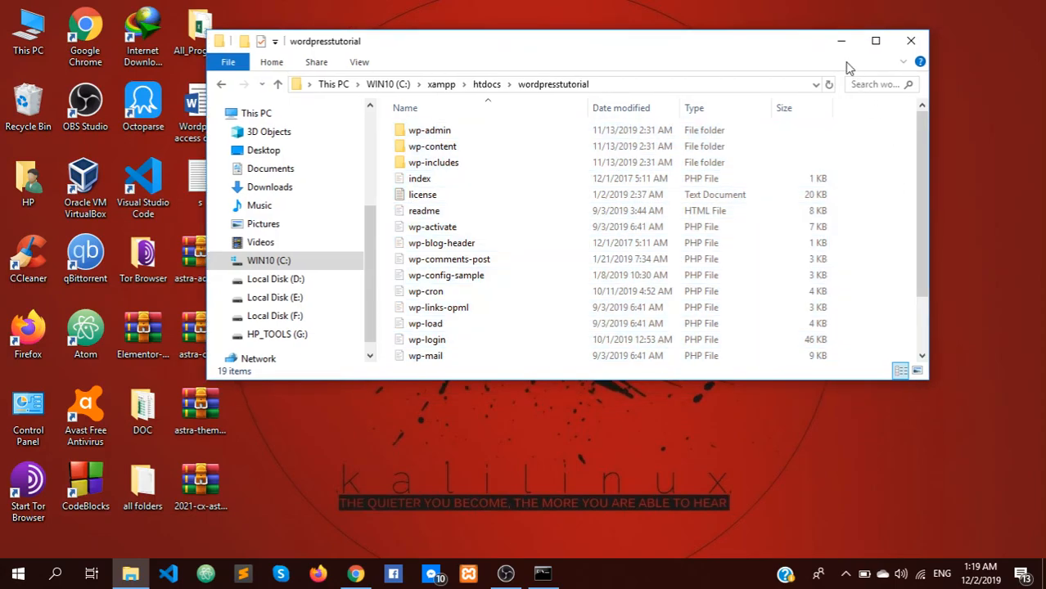
click(906, 45)
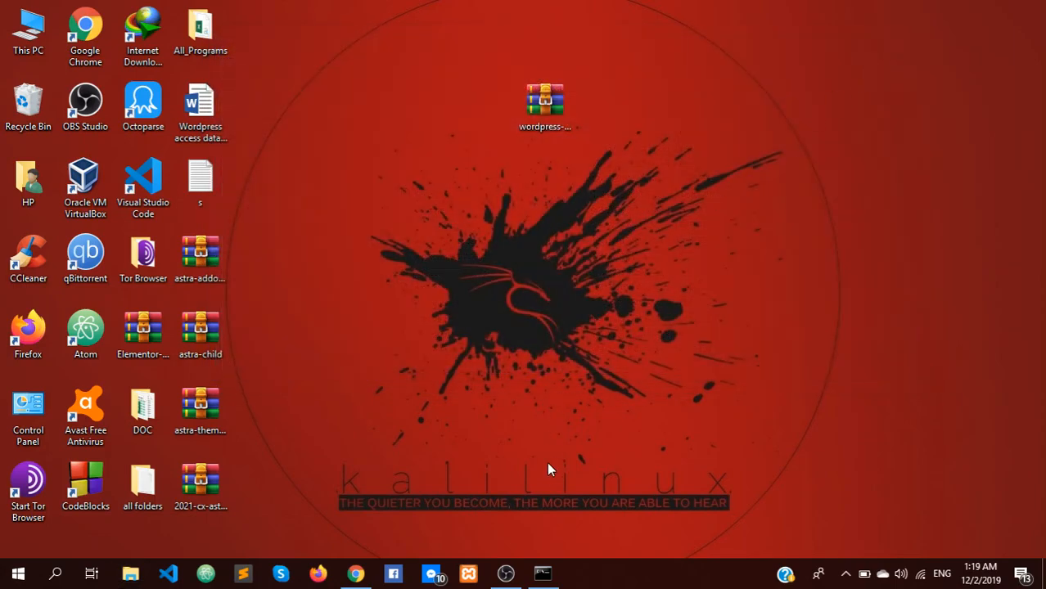
Step: Close the Command Prompt and open a blank new tab in Chrome
click(540, 573)
click(485, 275)
key(ctrl+a)
click(489, 274)
click(209, 127)
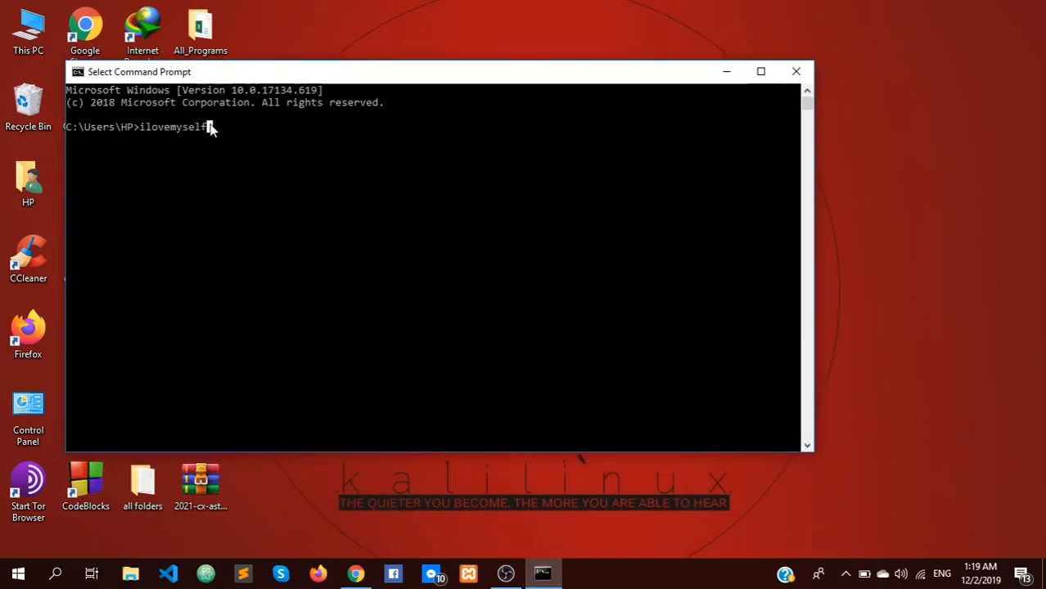
click(795, 72)
click(355, 574)
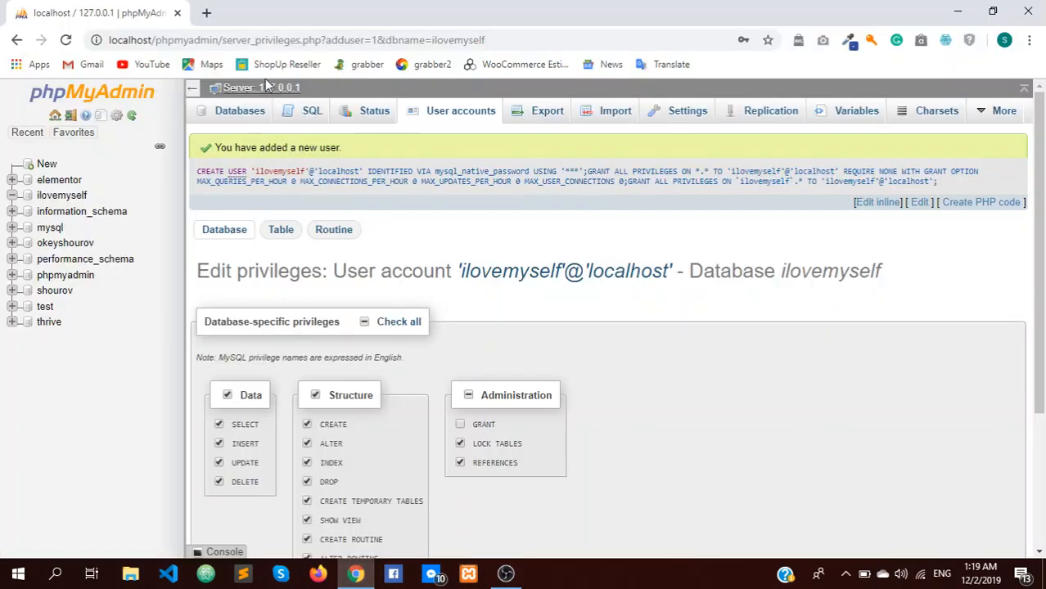
click(207, 12)
Step: Close the old phpMyAdmin tab and load localhost/wordpresstutorial in the new tab
click(176, 13)
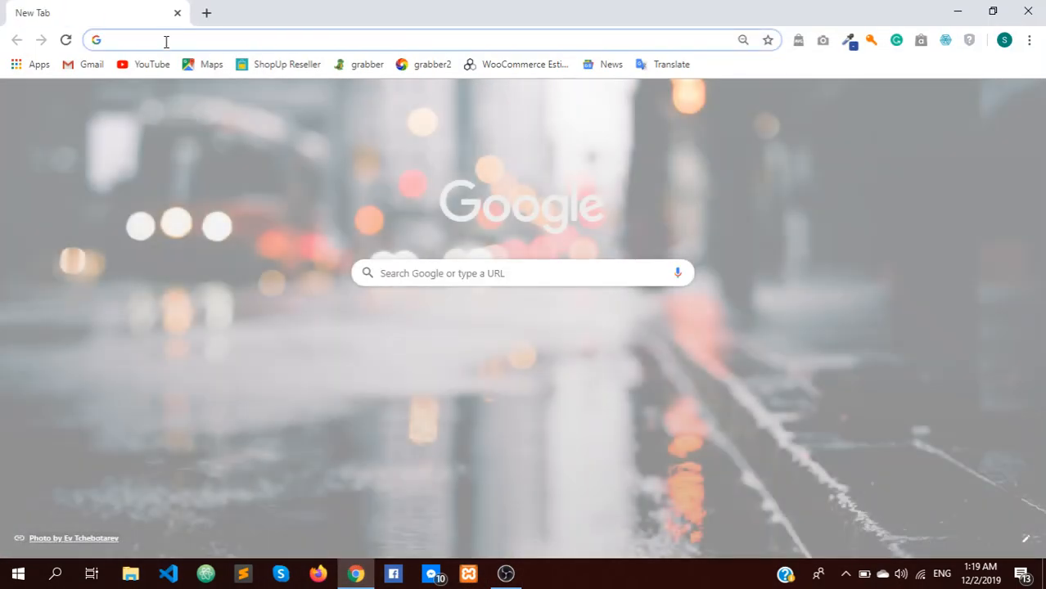
text(localhost)
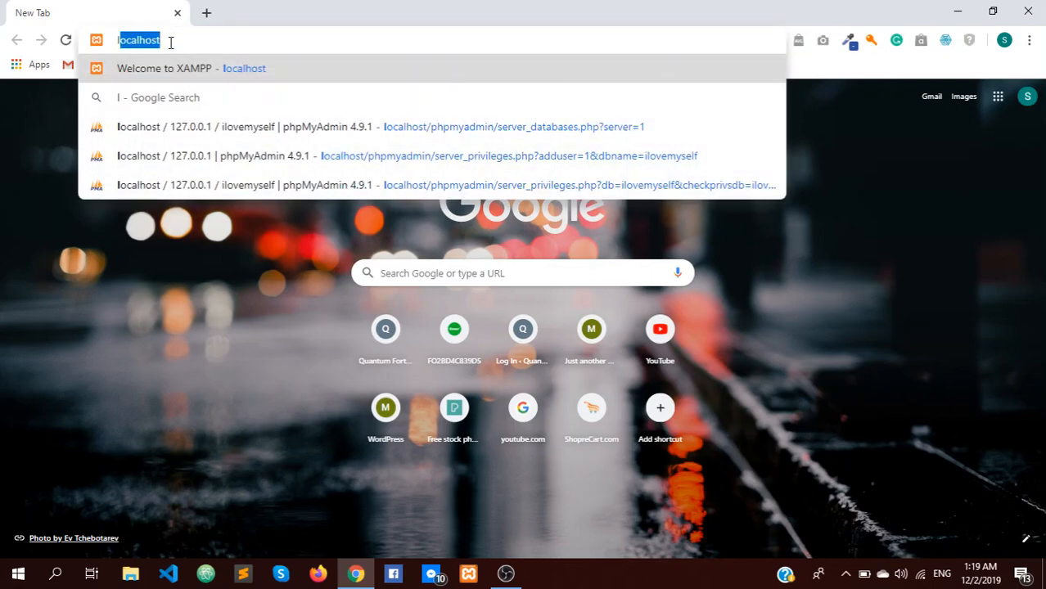
text(/ilove)
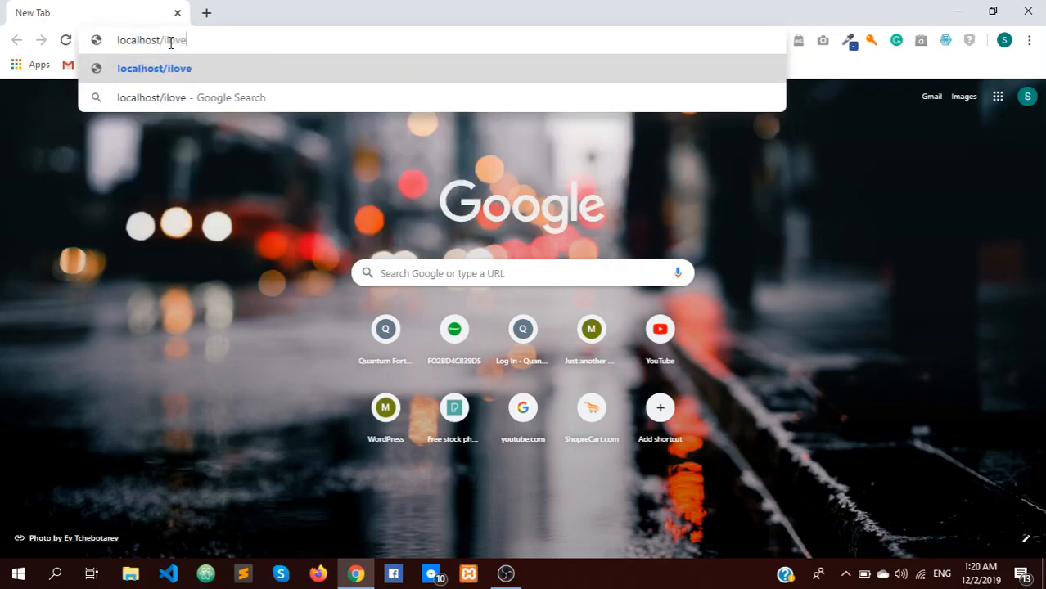
key(BackSpace)
key(BackSpace)
key(BackSpace)
key(BackSpace)
key(BackSpace)
text(wordpress)
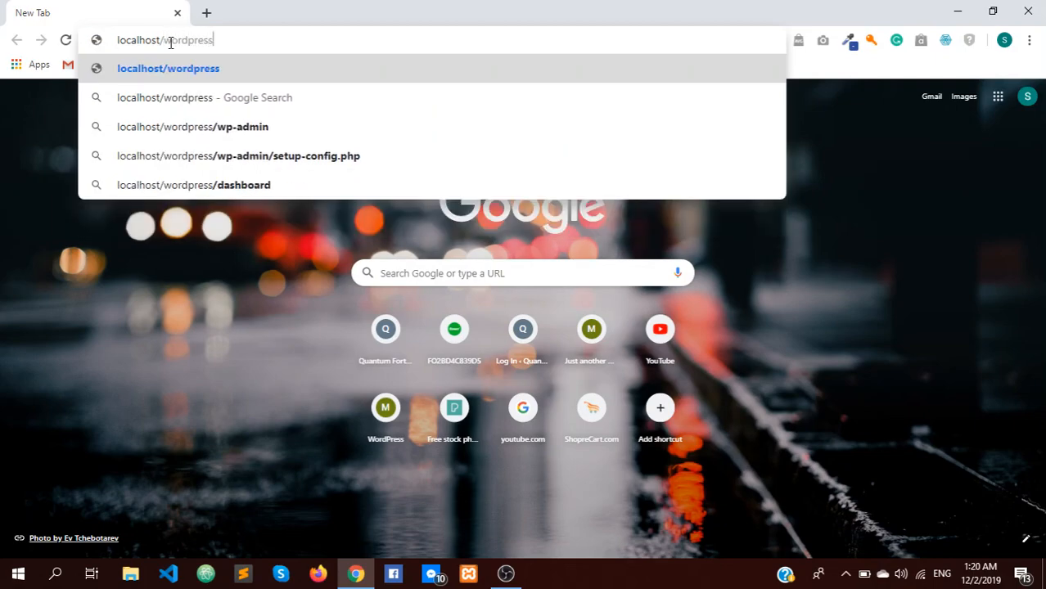
text(tutorial)
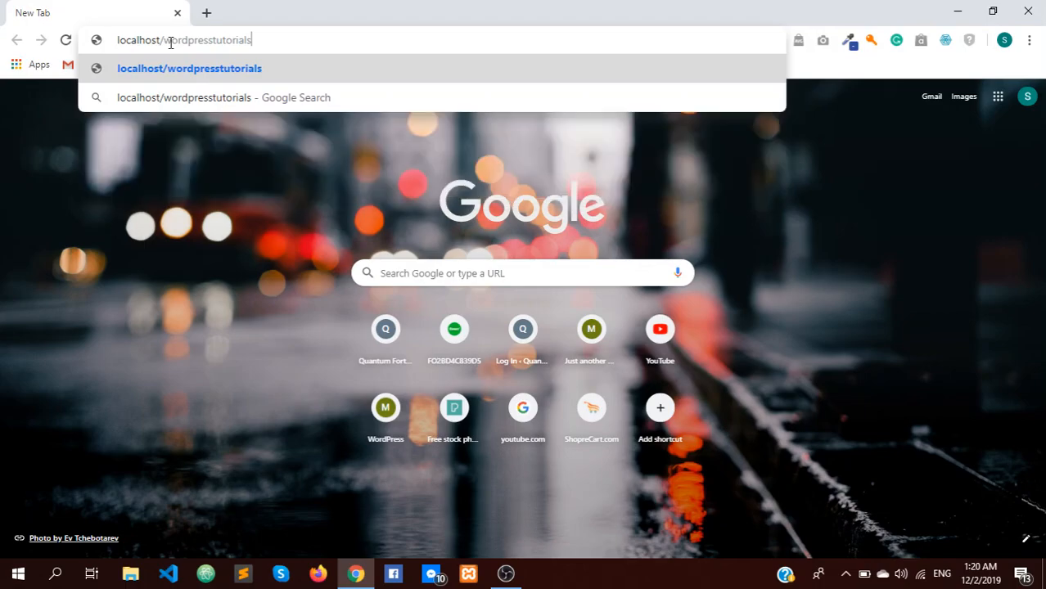
key(Return)
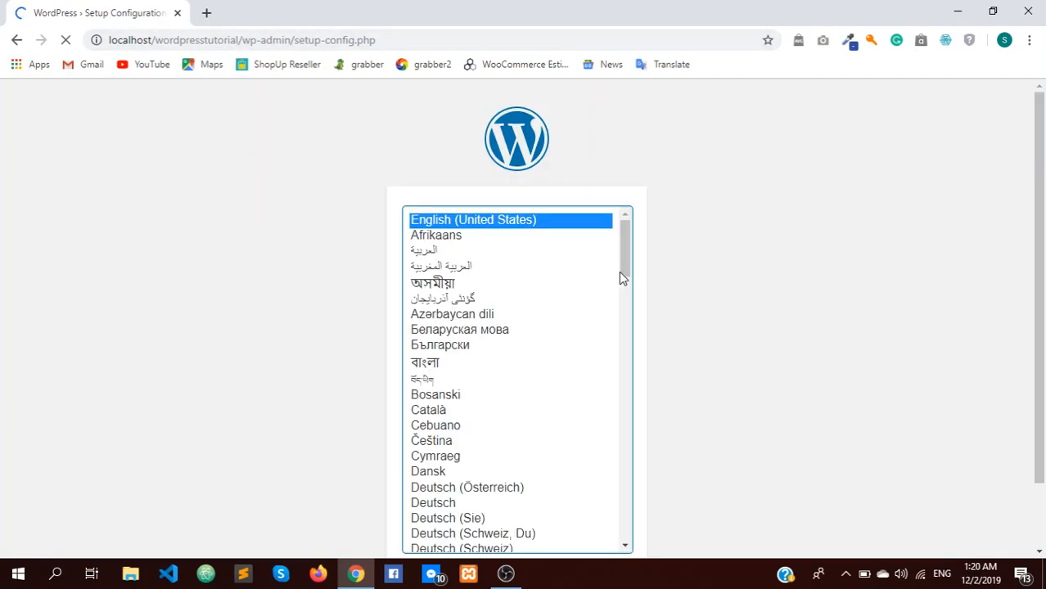
Step: Continue the WordPress setup with English (United States) as the language
scroll(720, 259, down, 1)
scroll(722, 274, up, 1)
scroll(750, 436, down, 1)
click(599, 508)
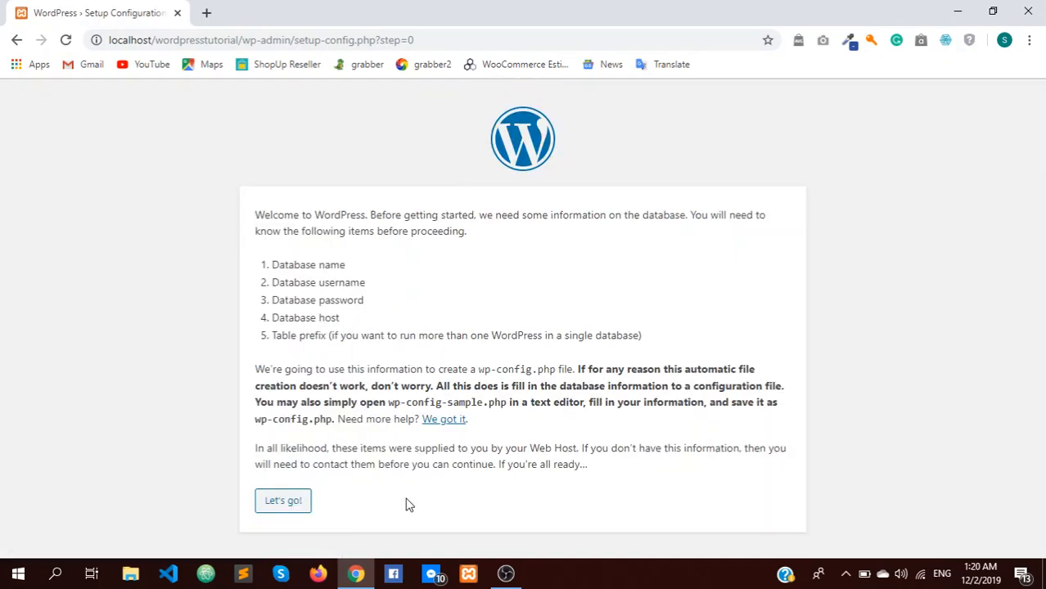
Step: Enter database name ilovemyself, fill in the username, password and table prefix, and submit
click(284, 501)
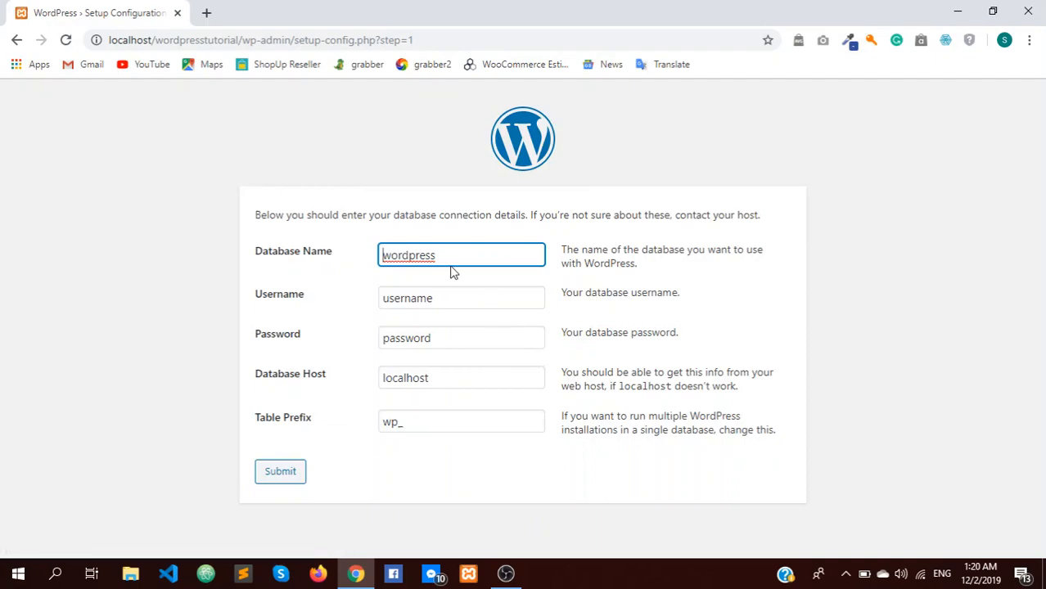
drag(459, 257, 382, 256)
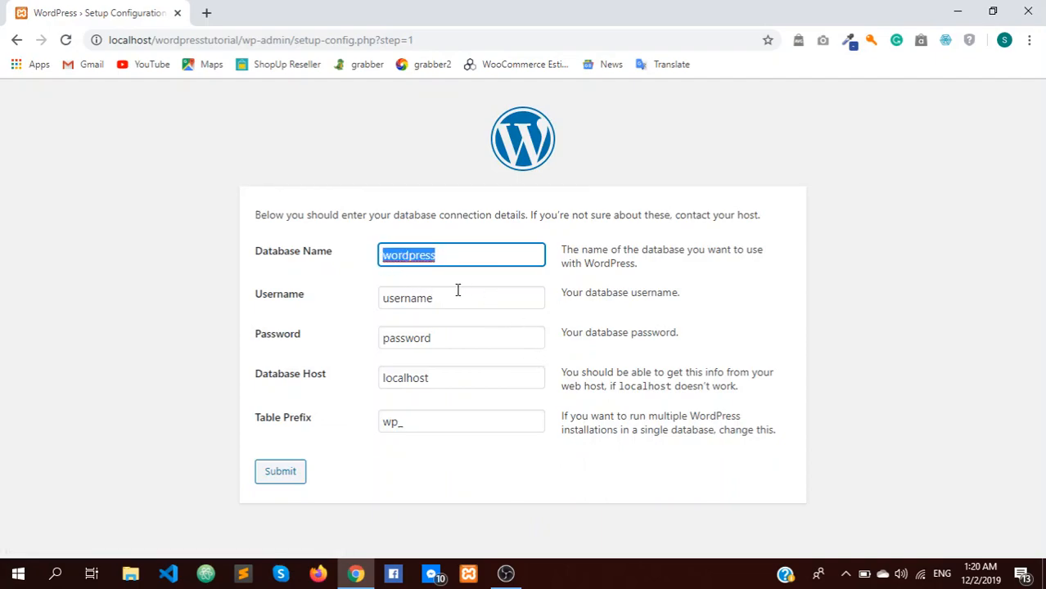
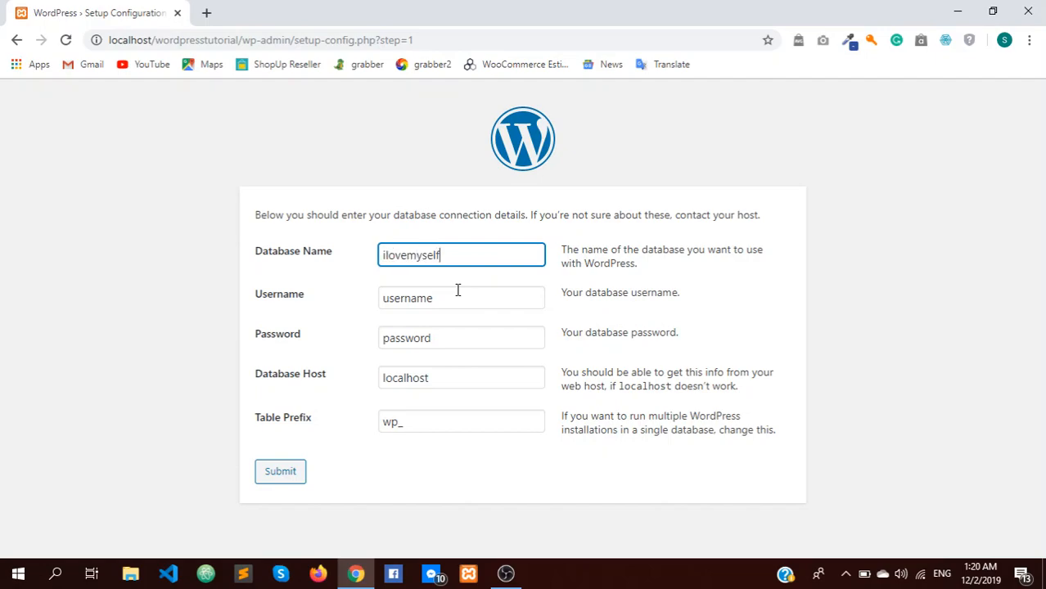
key(ctrl+a)
key(ctrl+c)
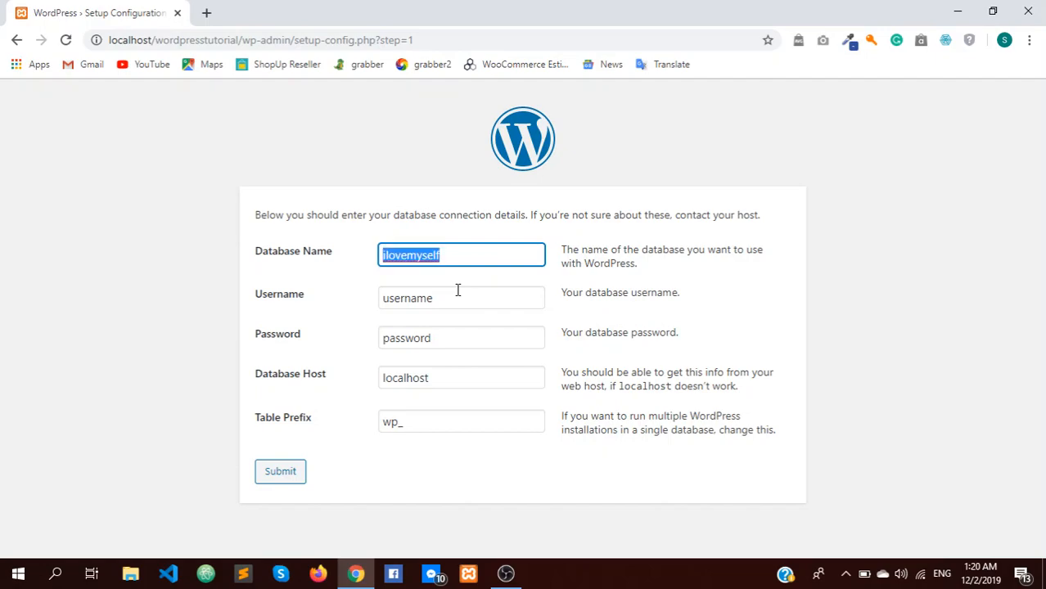
key(Tab)
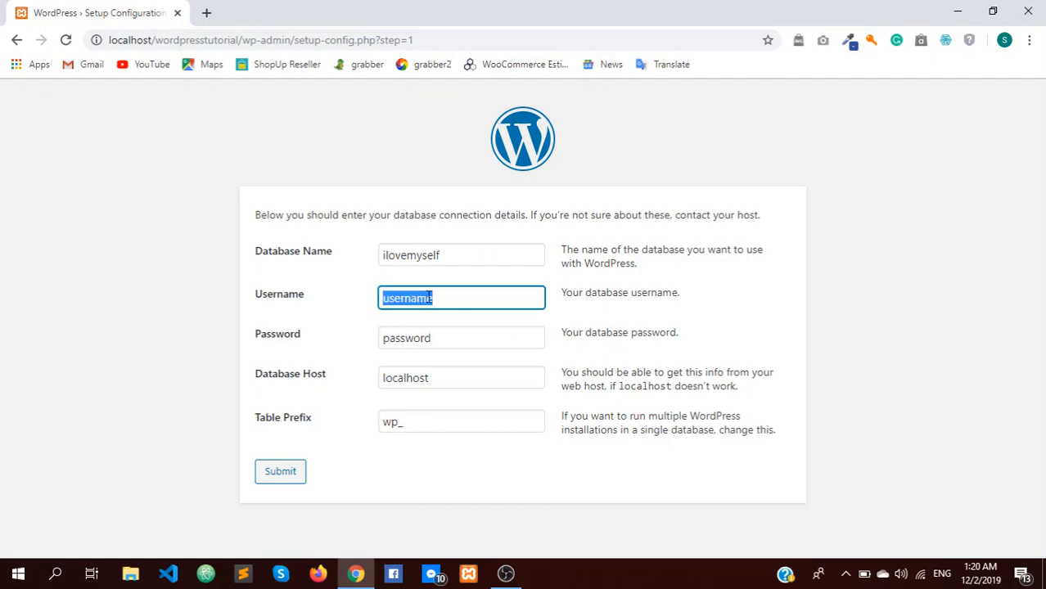
key(ctrl+v)
key(Tab)
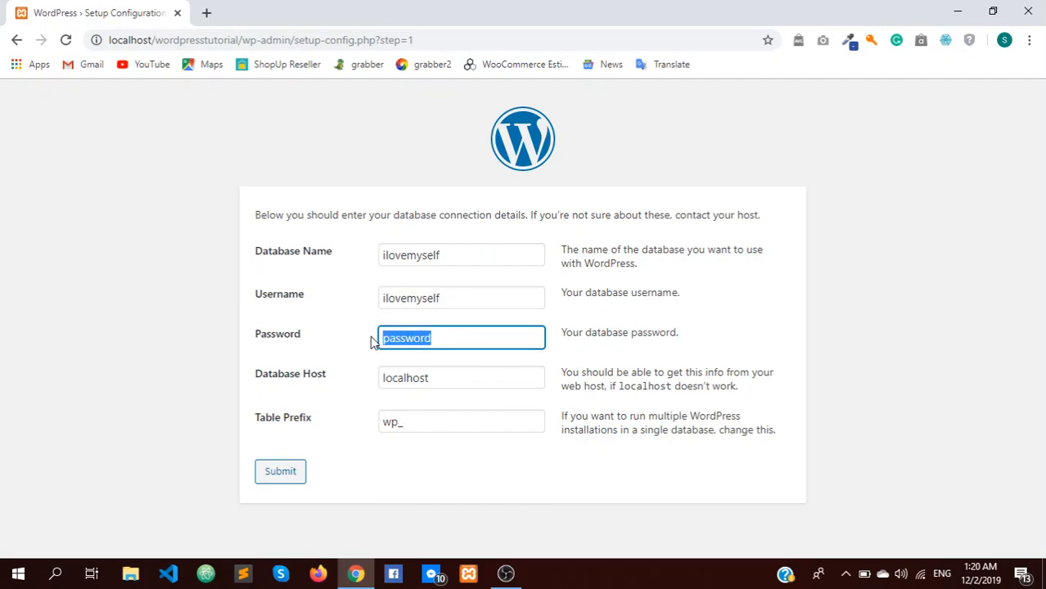
key(ctrl+v)
click(442, 421)
key(ctrl+v)
click(262, 478)
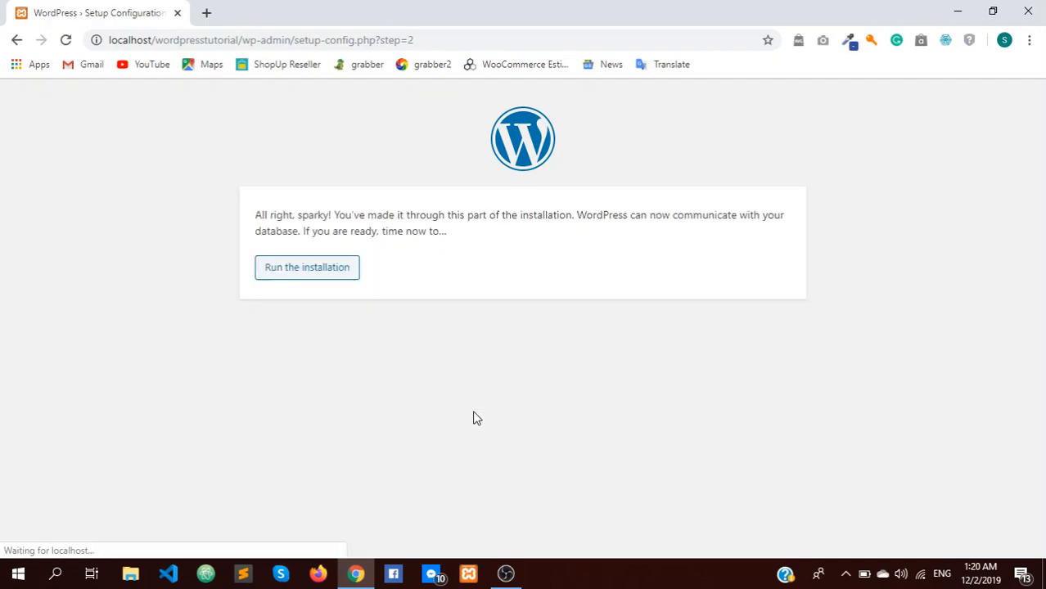
Step: Start the installation, set the admin username to 'admin', and replace the suggested password
click(311, 276)
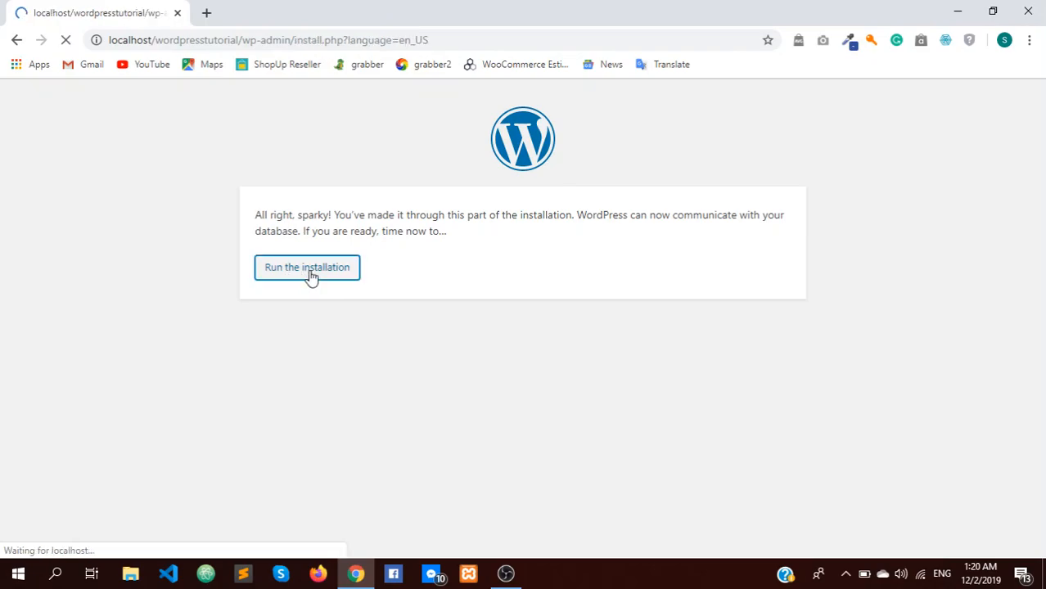
scroll(491, 338, down, 2)
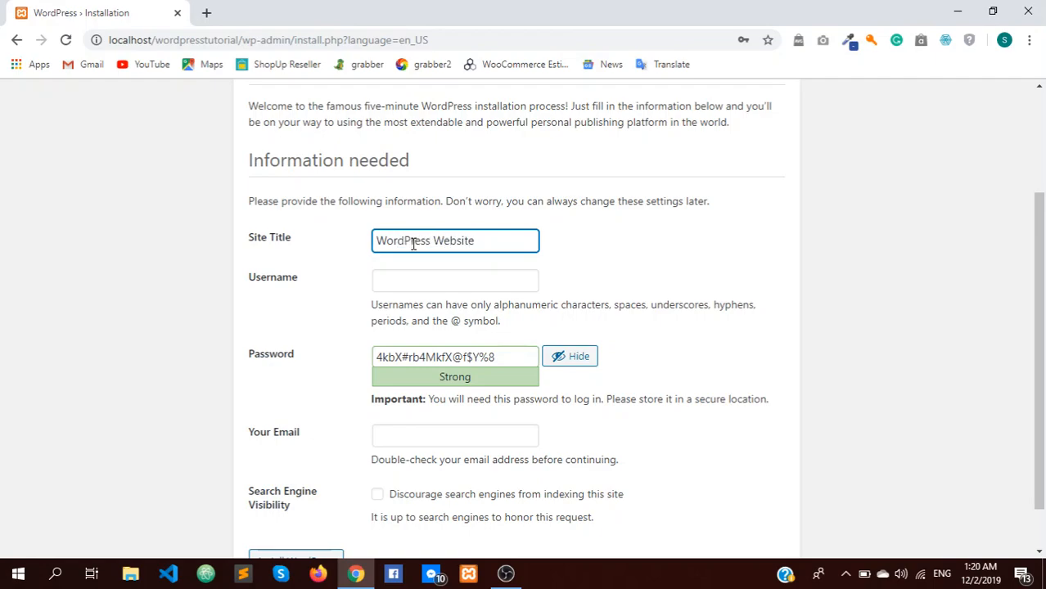
click(447, 288)
text(admin)
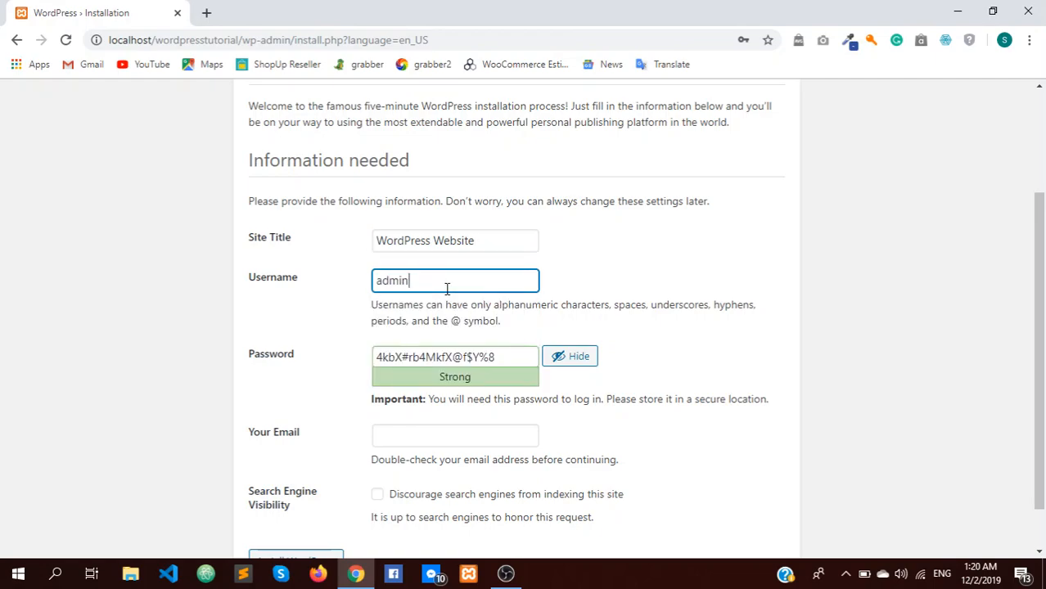
drag(499, 357, 367, 367)
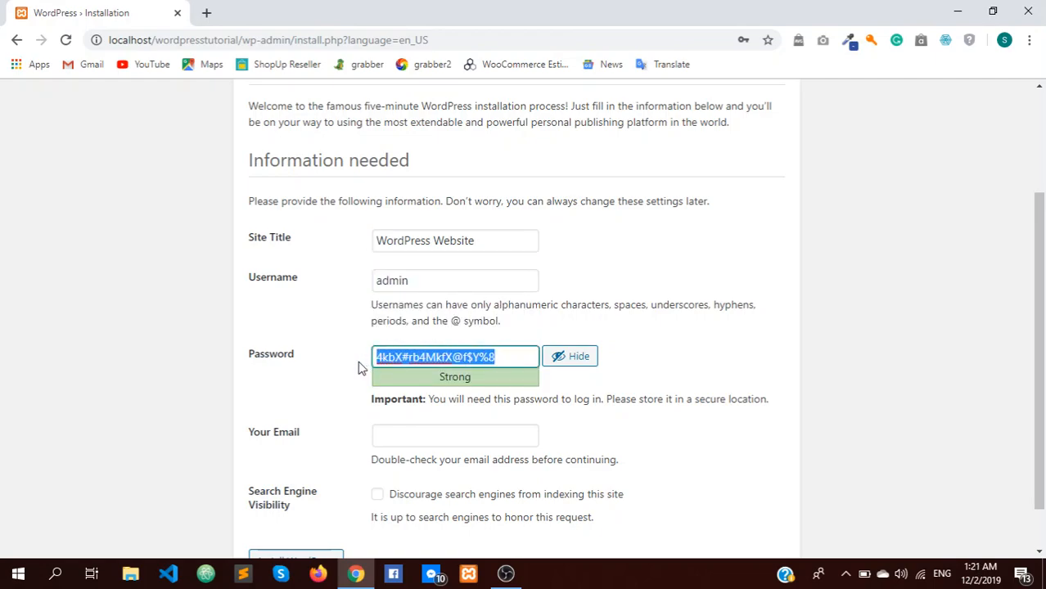
text(admin)
click(876, 342)
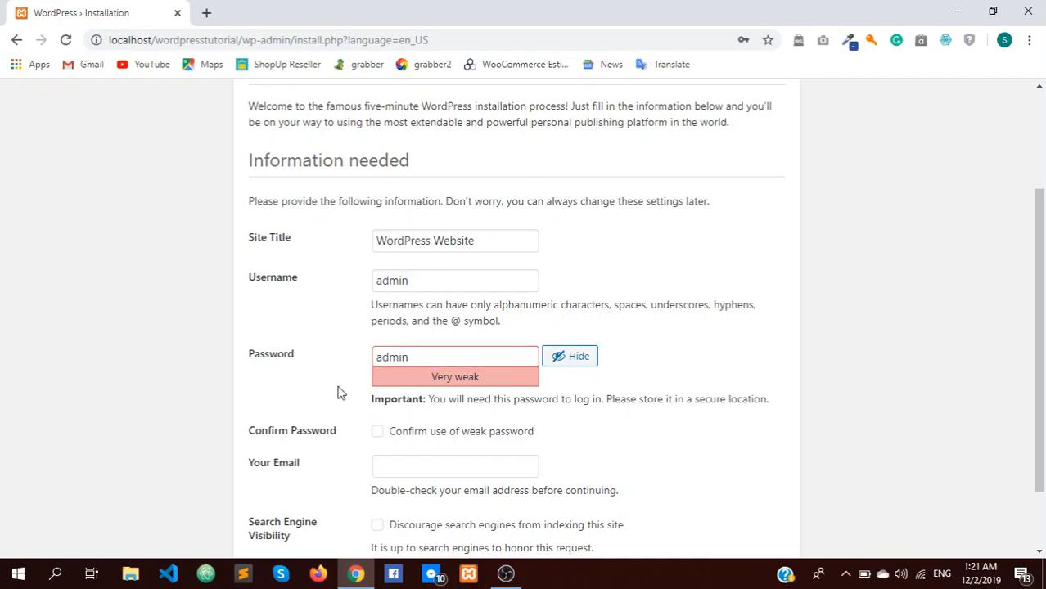
Step: Confirm use of the weak password, fill in the saved email, and install WordPress
scroll(339, 390, down, 1)
click(392, 392)
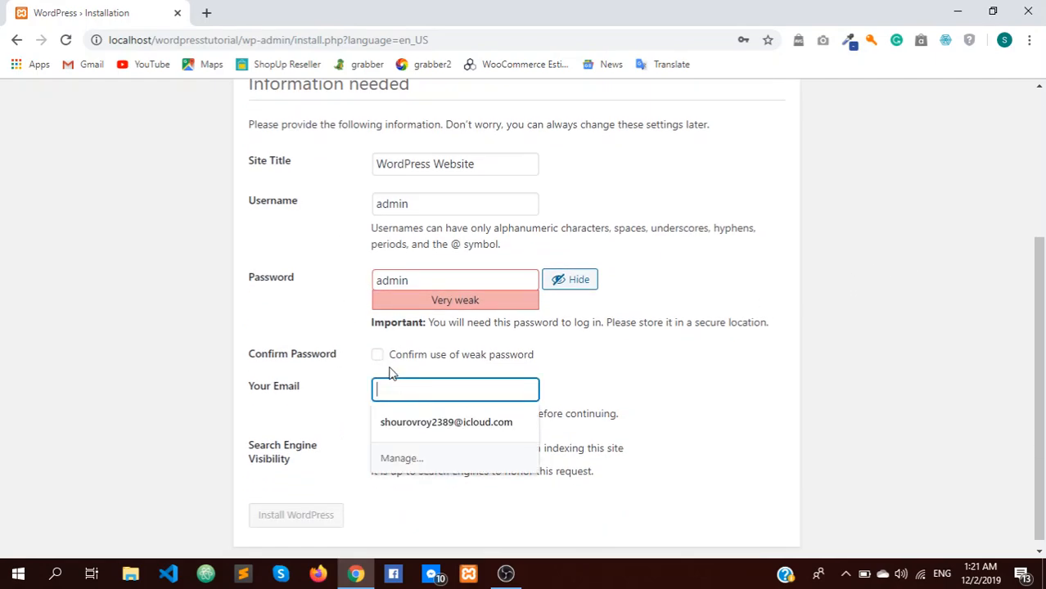
click(381, 358)
click(400, 395)
click(402, 422)
scroll(352, 440, down, 1)
click(334, 502)
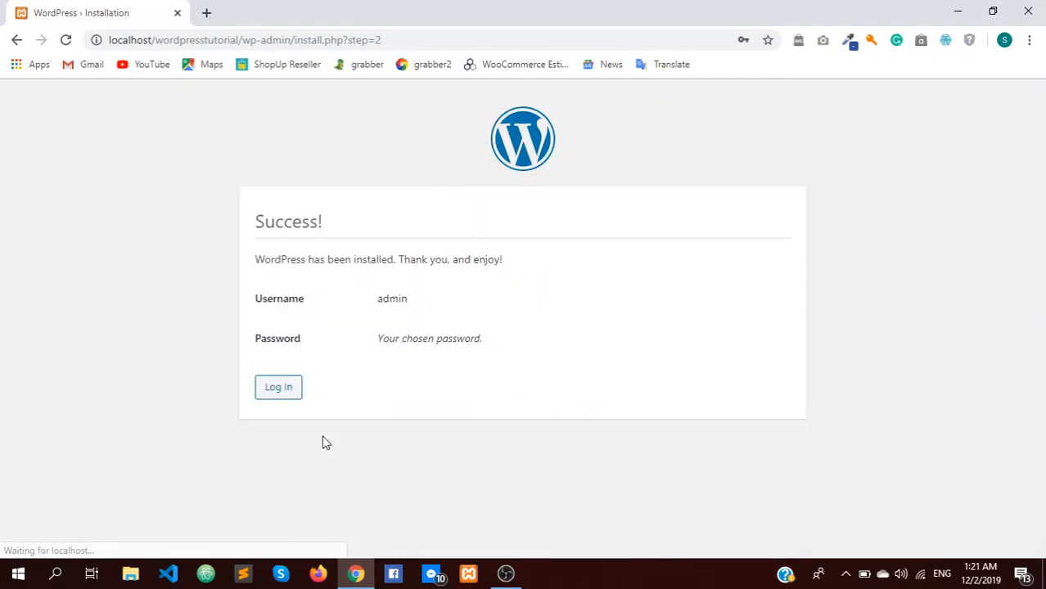
Step: Log in on wp-login.php as 'admin' with the account password
click(279, 388)
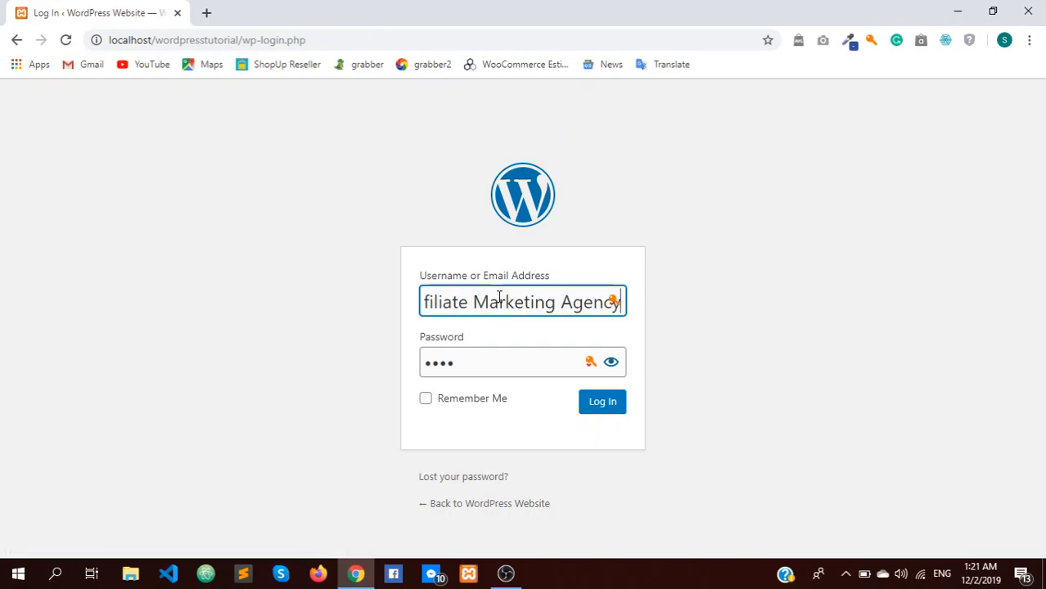
triple_click(499, 299)
text(admin)
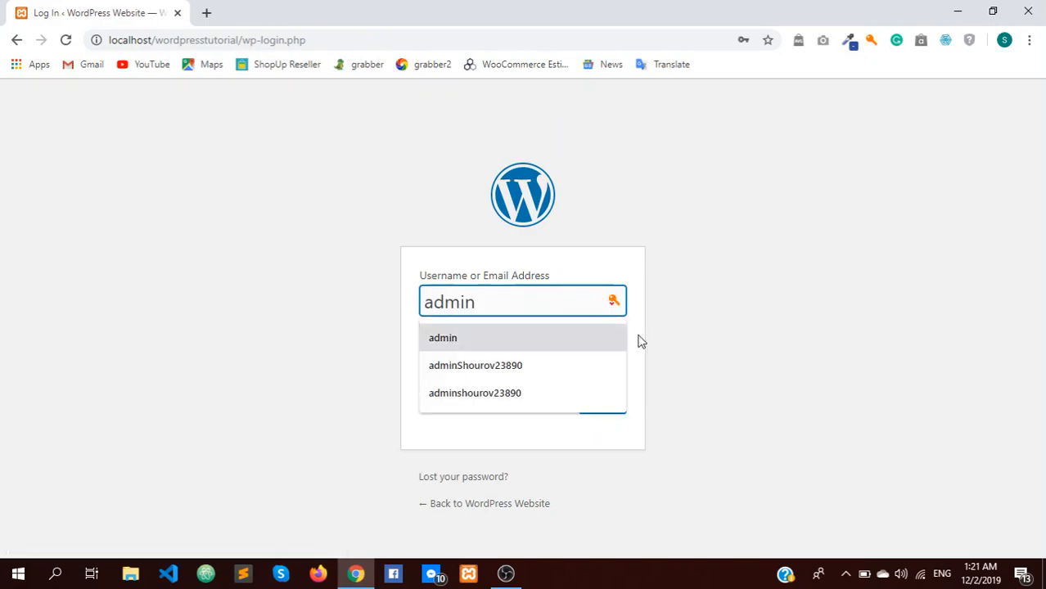
click(565, 337)
drag(483, 366, 406, 378)
text(•••••)
click(582, 409)
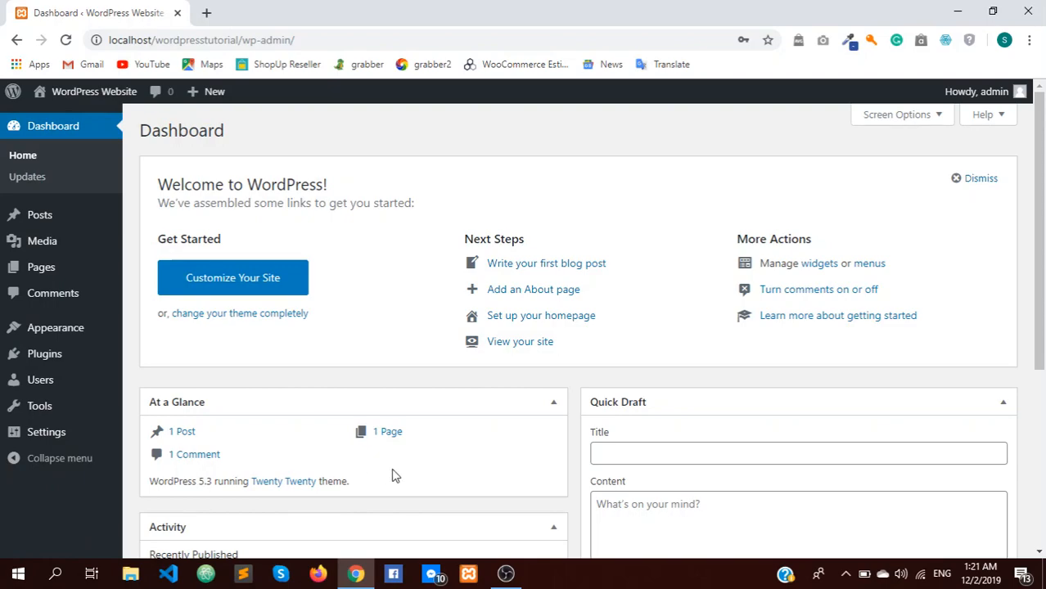
Step: Dismiss the Welcome panel and collapse At a Glance, Quick Draft, Activity, and Events and News
click(985, 177)
click(499, 165)
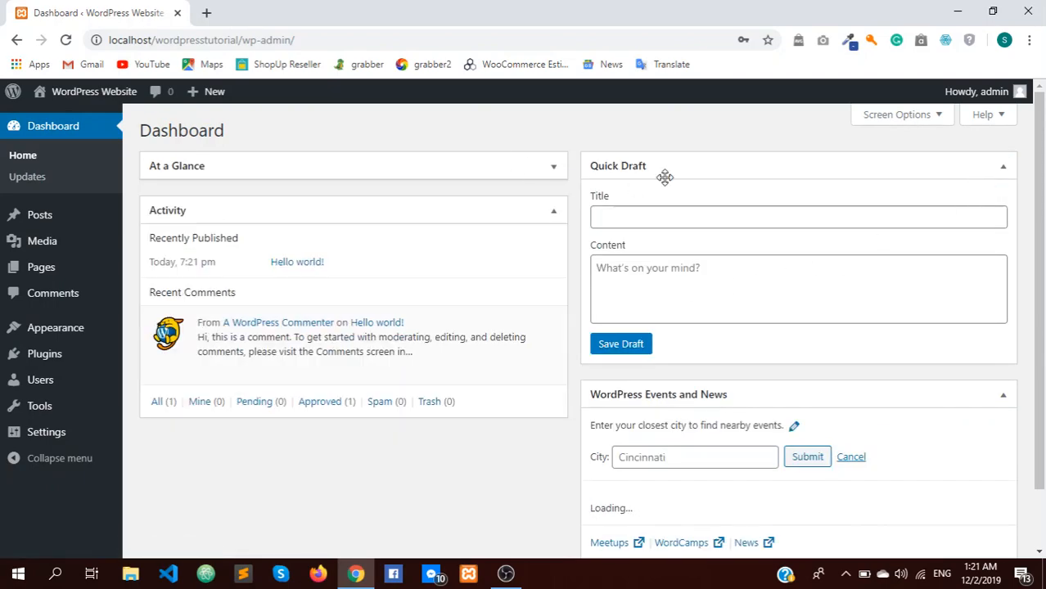
click(717, 173)
click(528, 210)
click(788, 211)
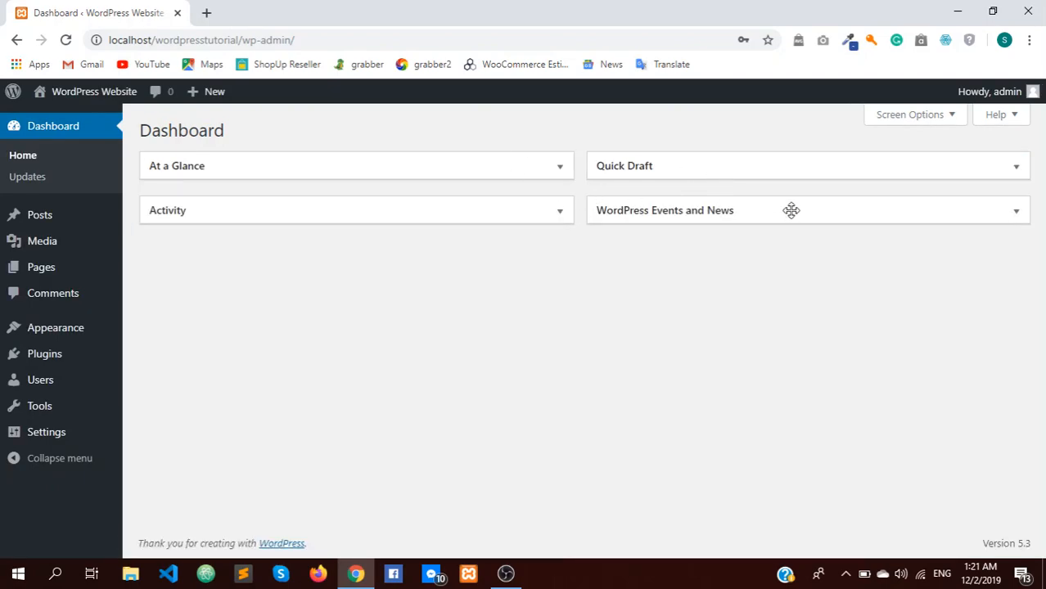